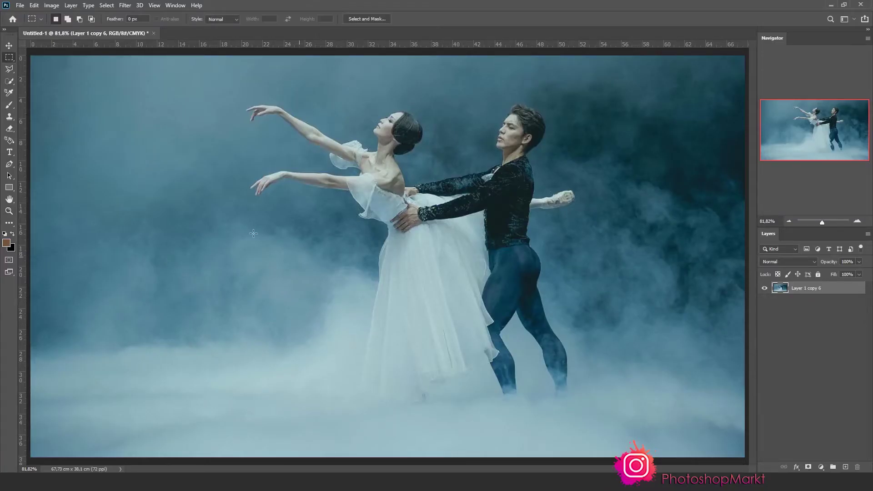
Step: Fill a portrait rectangle left of the ballerina with white (#ffffff) on a new layer
drag(173, 186, 245, 273)
click(846, 467)
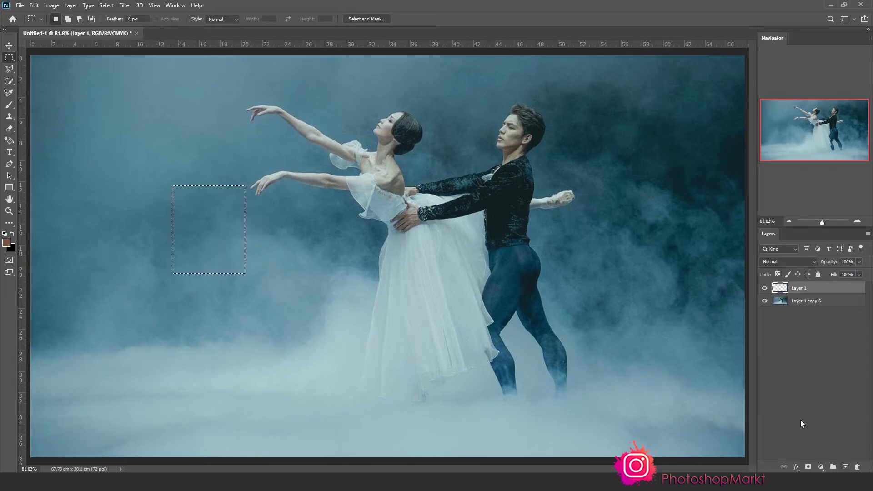
click(11, 248)
text(ffffff)
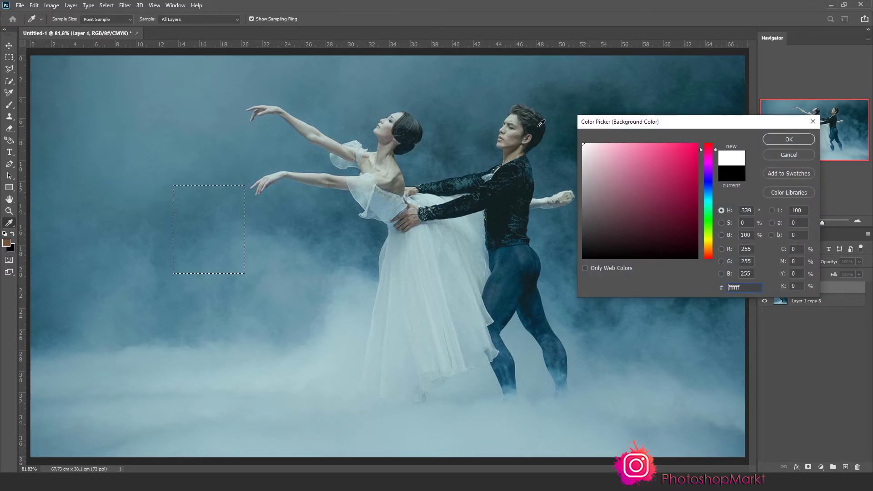
key(Return)
key(ctrl+BackSpace)
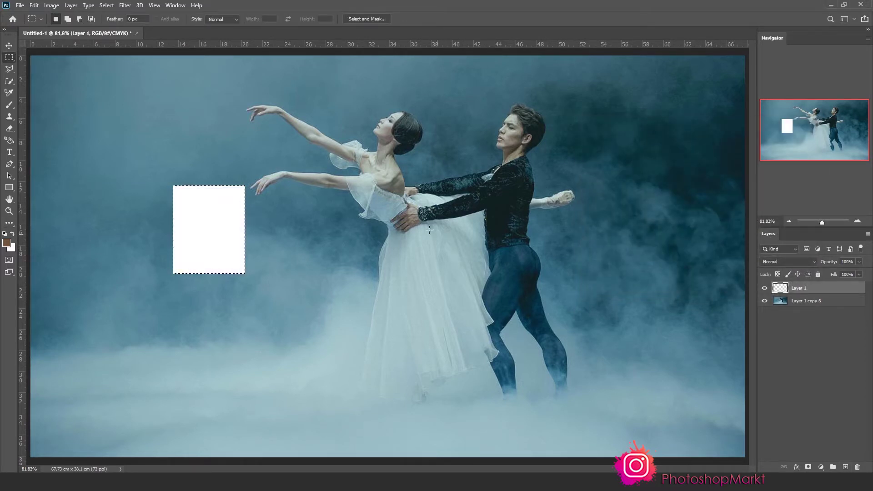
Step: Zoom in on the white rectangle
key(z)
drag(130, 155, 328, 316)
key(v)
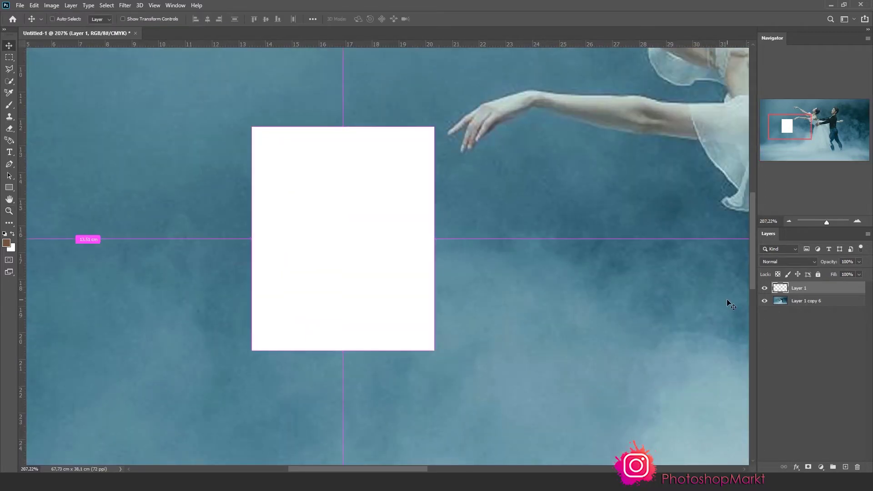
Step: Duplicate the white rectangle and enlarge the copy slightly beyond the original
key(ctrl+j)
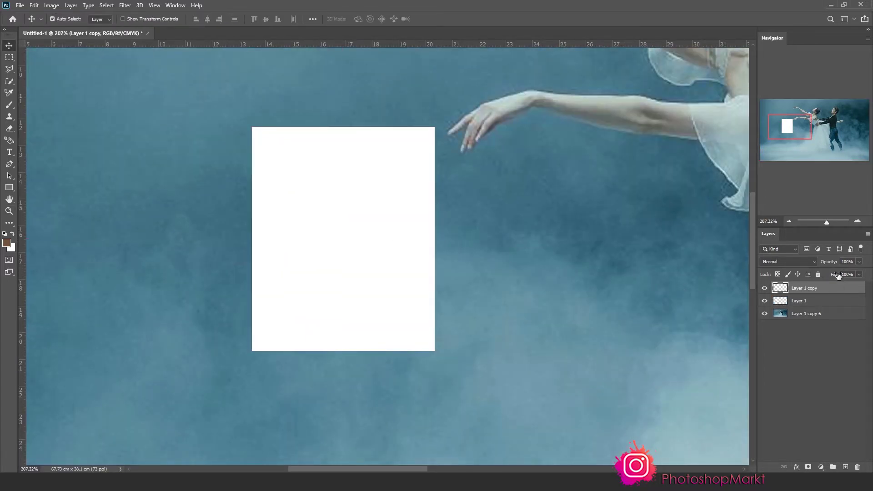
drag(829, 264, 821, 264)
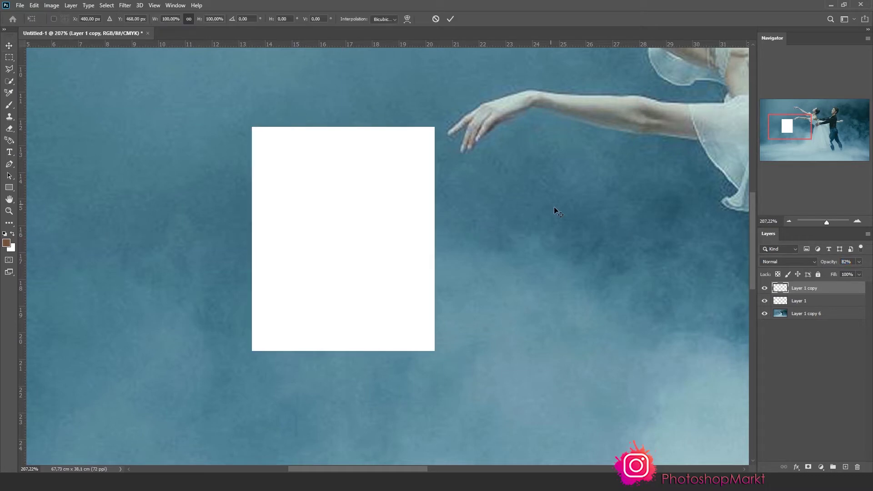
key(ctrl+t)
drag(435, 126, 447, 119)
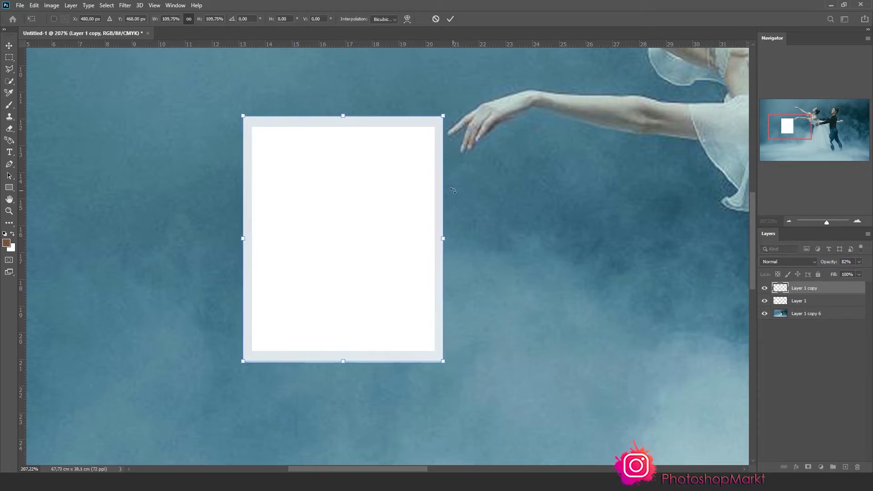
key(Return)
Step: Shorten the original rectangle, Layer 1, by raising its bottom edge
click(812, 302)
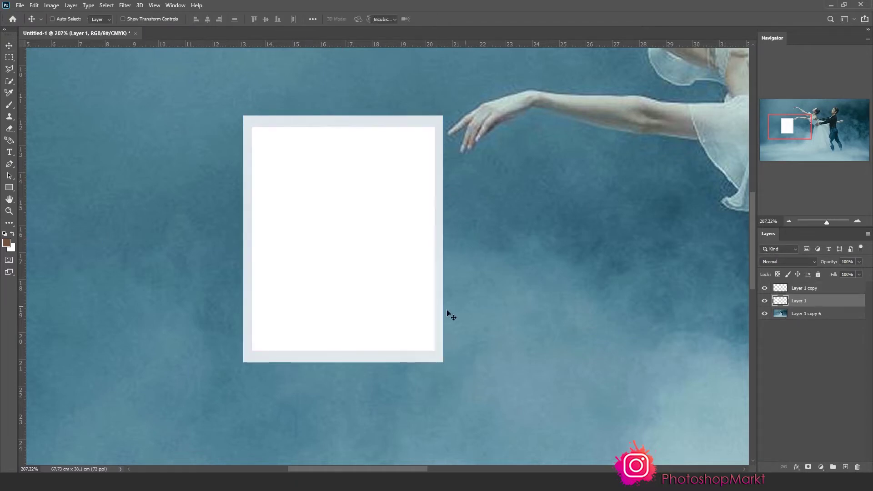
key(ctrl+t)
drag(346, 352, 346, 331)
key(Return)
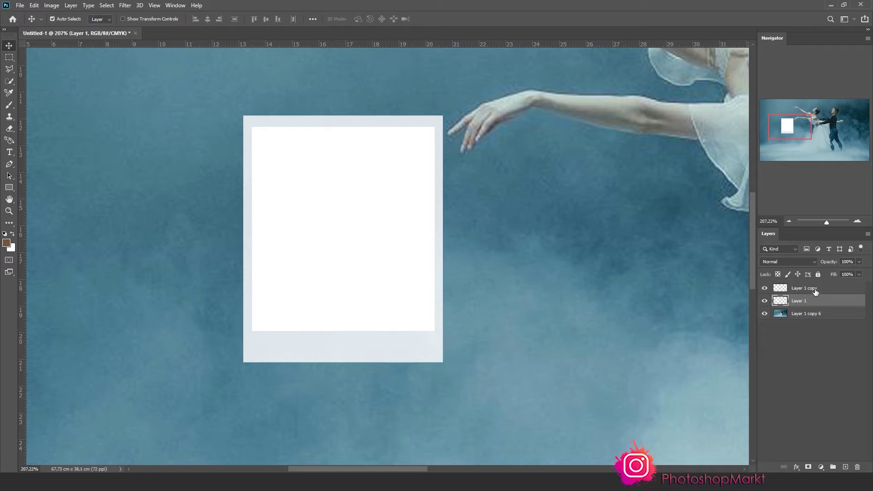
Step: Restore Layer 1 copy to 100% opacity and check the frame by toggling its visibility
click(815, 292)
drag(830, 262, 866, 268)
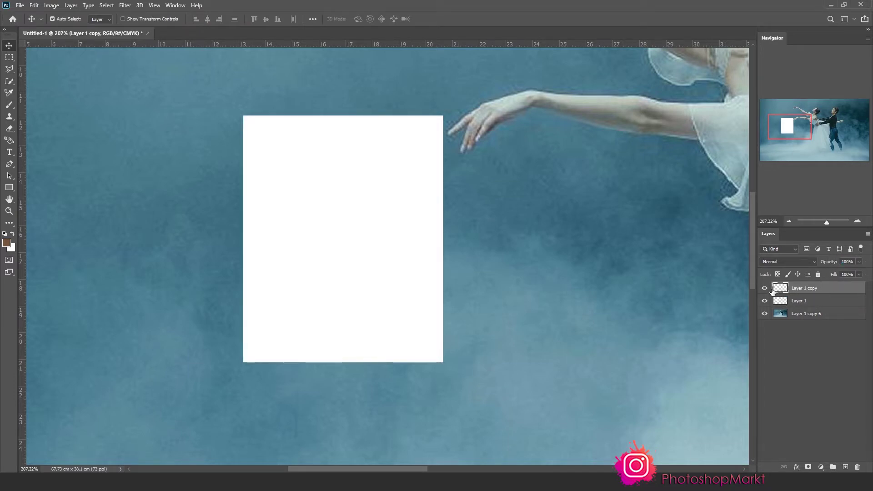
click(765, 289)
click(764, 288)
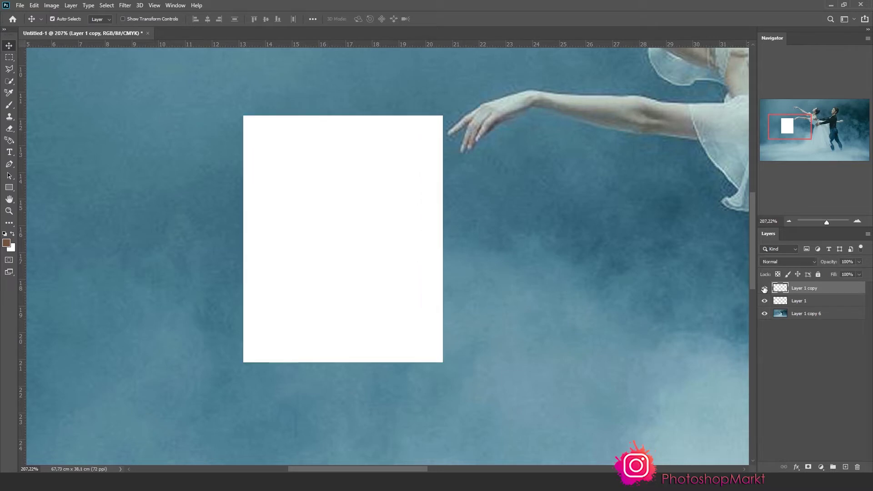
click(805, 302)
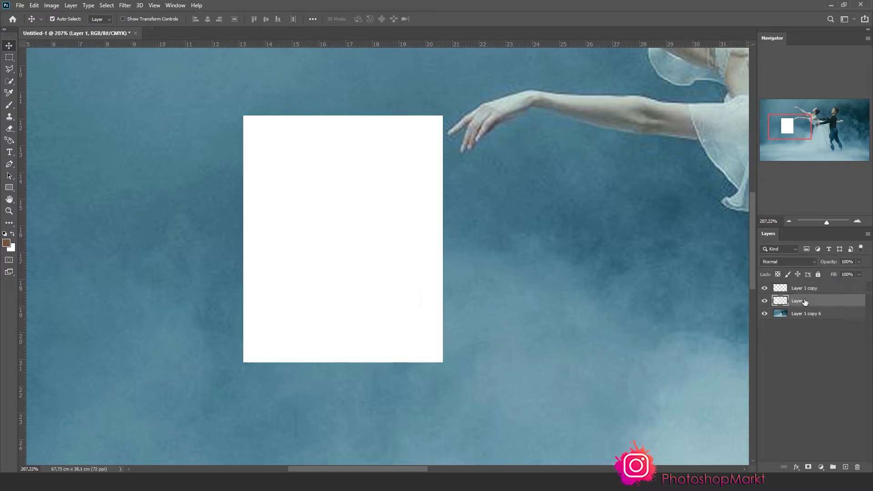
Step: Give Layer 1 a near-black Color Overlay layer style
right_click(806, 289)
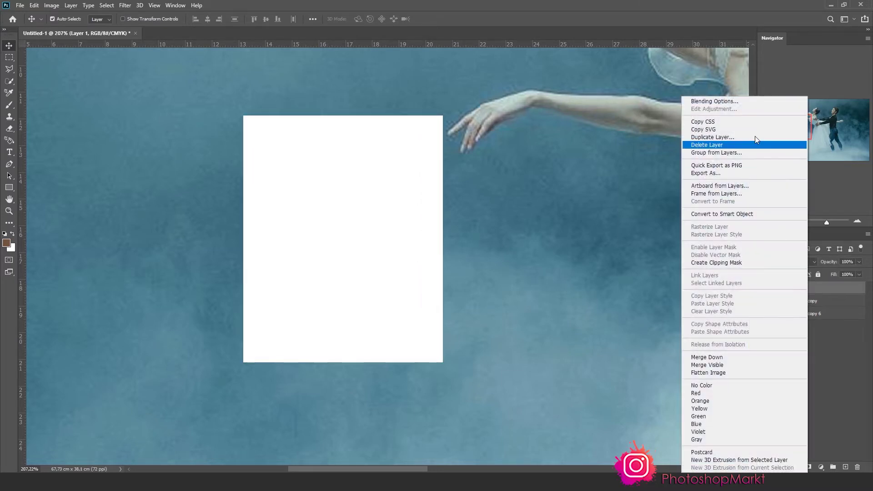
click(571, 190)
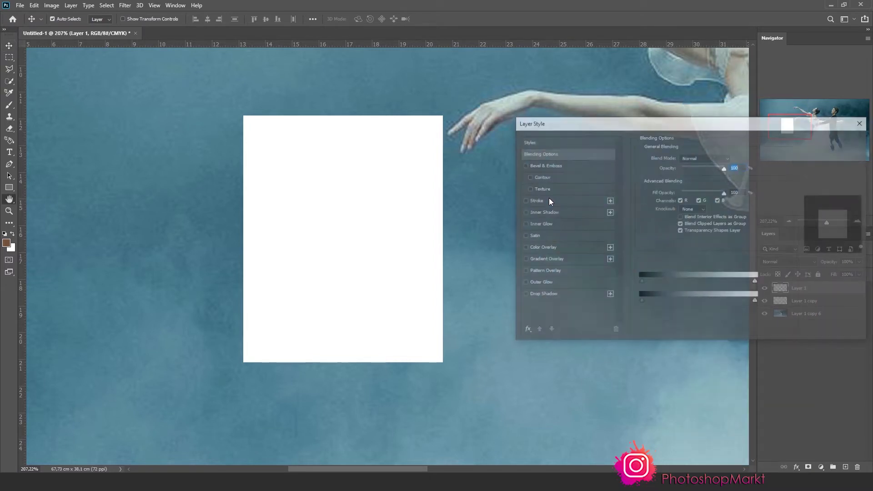
click(541, 247)
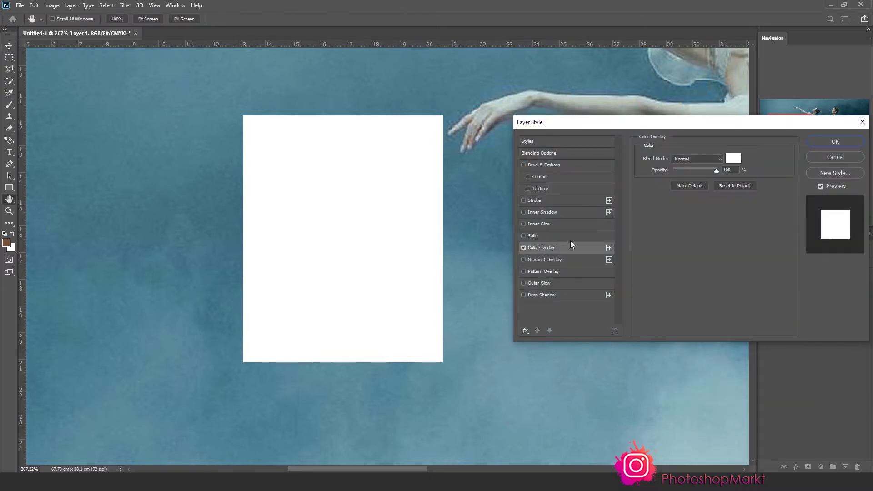
click(734, 158)
mouse_move(678, 211)
mouse_down()
mouse_move(734, 272)
mouse_move(723, 256)
mouse_up()
click(789, 139)
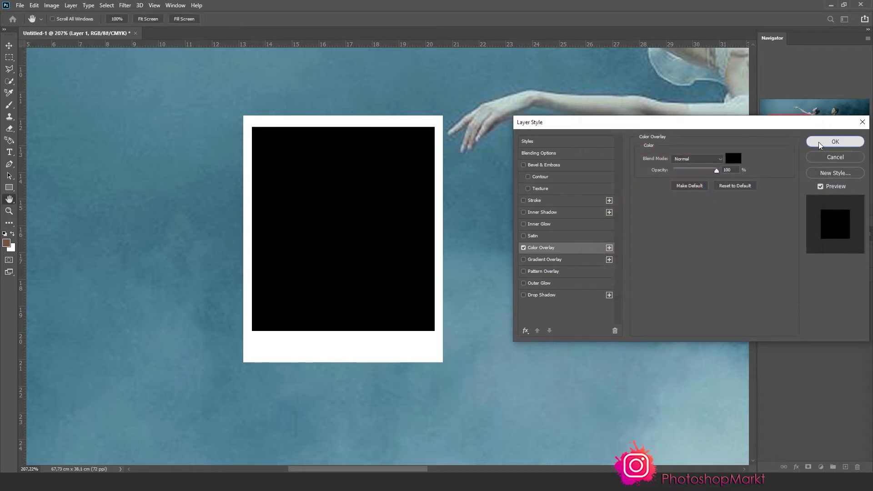
click(836, 141)
Step: Zoom out to fit the whole canvas on screen
key(z)
right_click(486, 234)
click(486, 234)
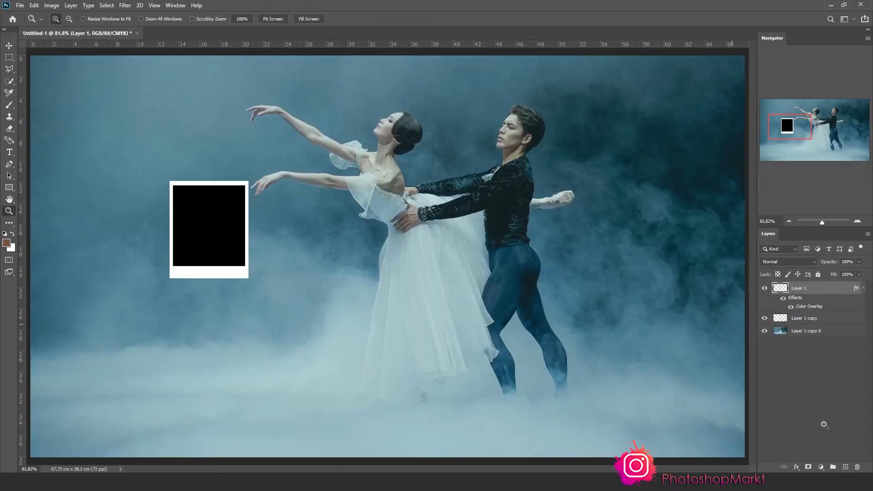
Step: Add a new bottom layer, Layer 2, filled solid black (#000000)
click(846, 467)
drag(797, 288, 796, 385)
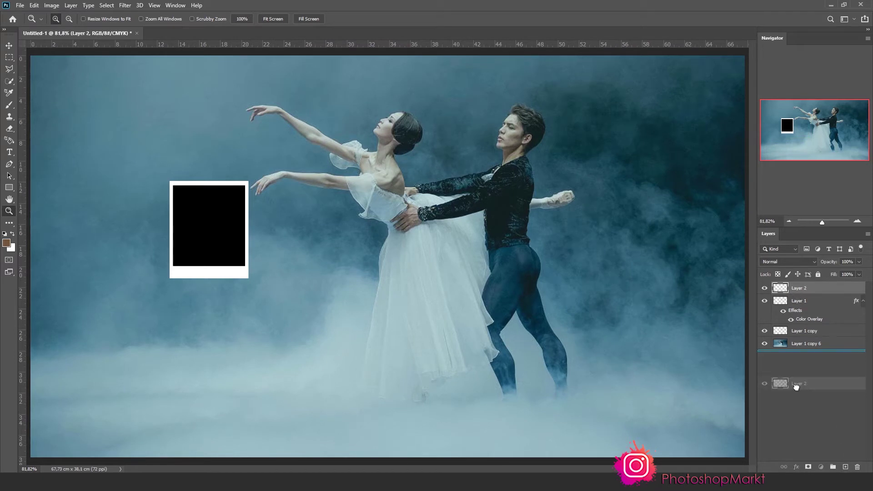
click(11, 248)
text(000000)
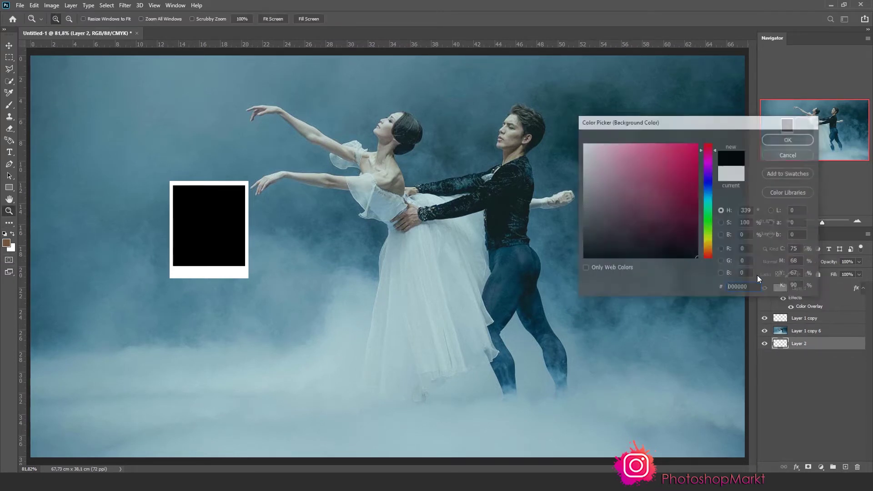
key(Return)
key(ctrl+BackSpace)
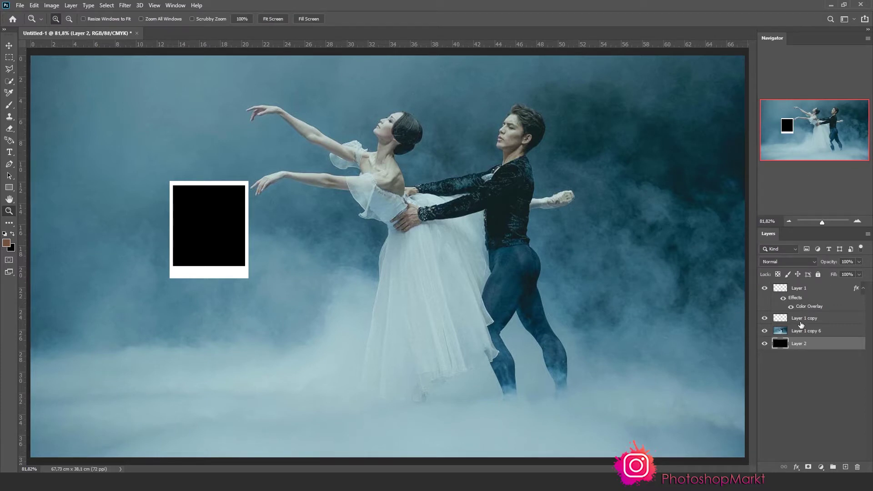
Step: Move the ballet photo layer above the frames and rasterize Layer 1's layer style
drag(802, 324, 813, 286)
right_click(812, 302)
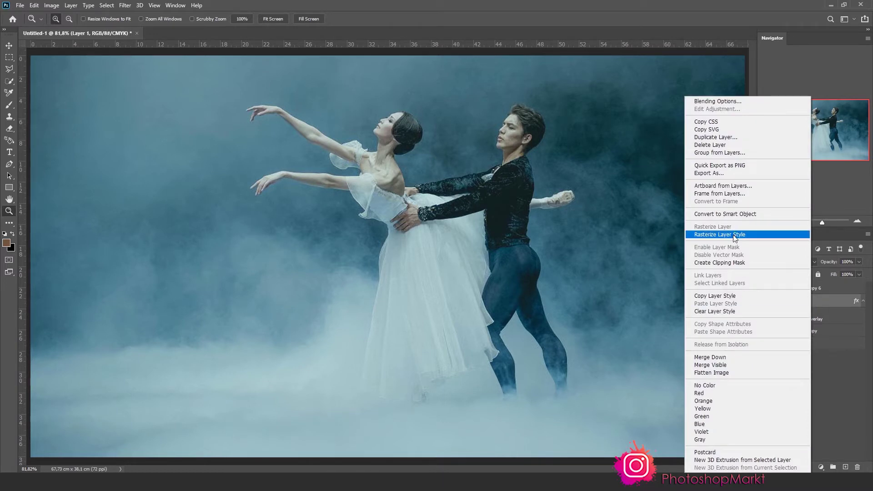
key(Escape)
right_click(805, 303)
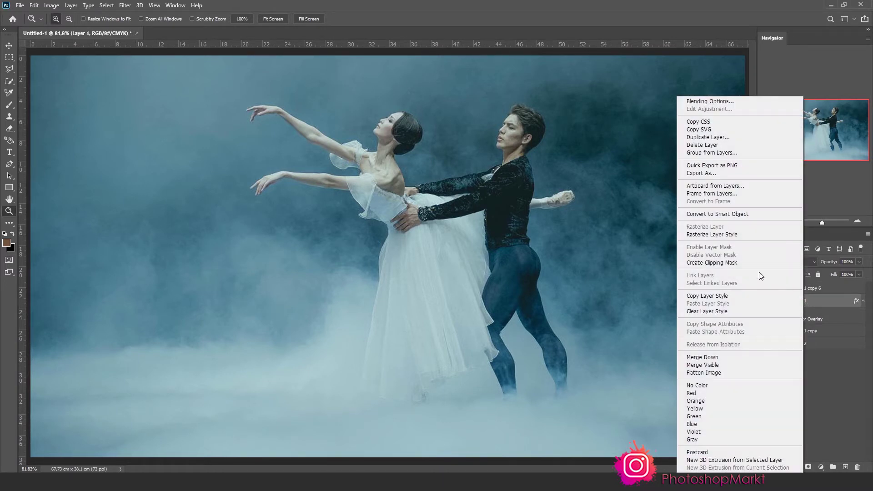
click(730, 234)
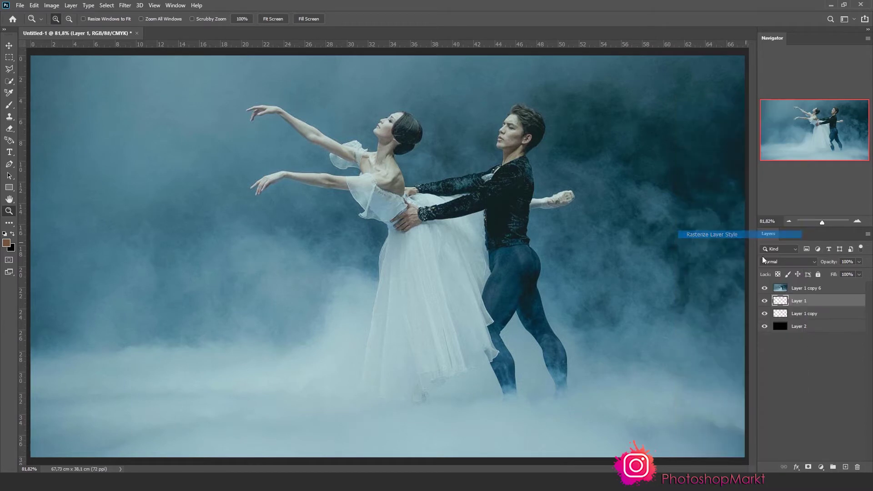
Step: Clip the ballet photo to the inner rectangle with a clipping mask
click(805, 292)
right_click(805, 290)
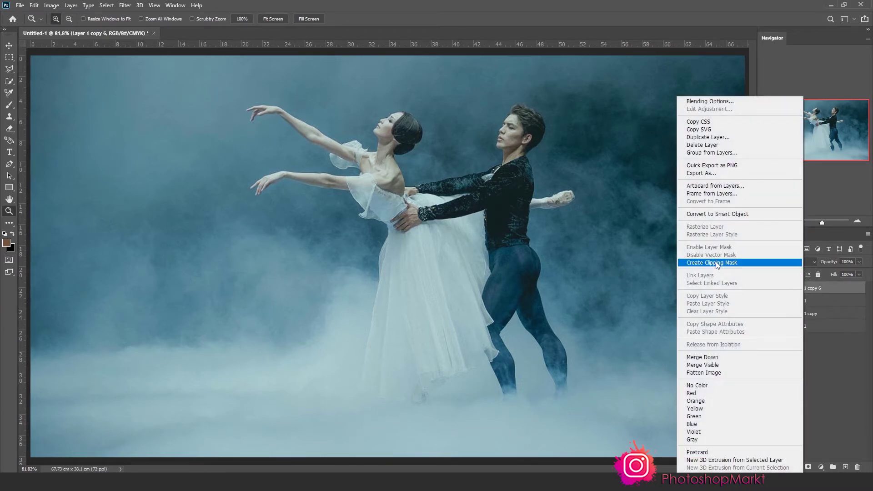
click(719, 262)
click(812, 303)
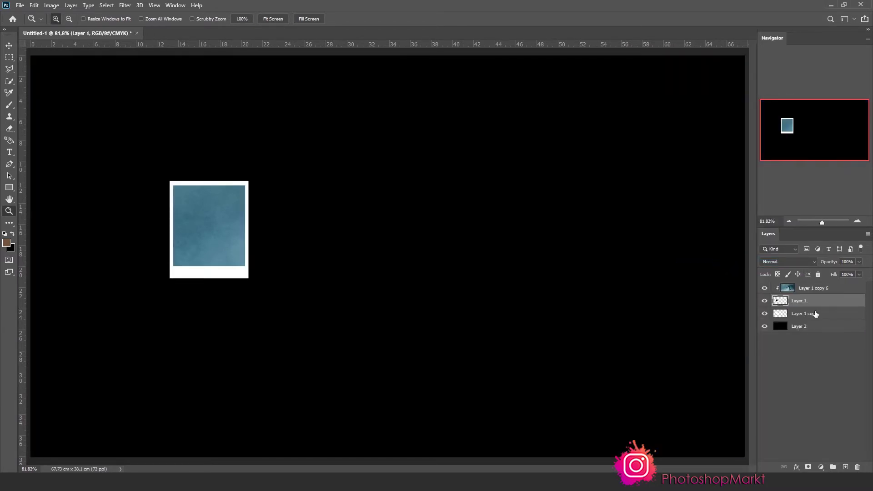
Step: Move the Polaroid up and right and enlarge it to about 116% around the ballerina's face
key(ctrl+t)
mouse_move(230, 235)
mouse_down()
mouse_move(401, 146)
mouse_move(526, 159)
mouse_move(408, 152)
mouse_up()
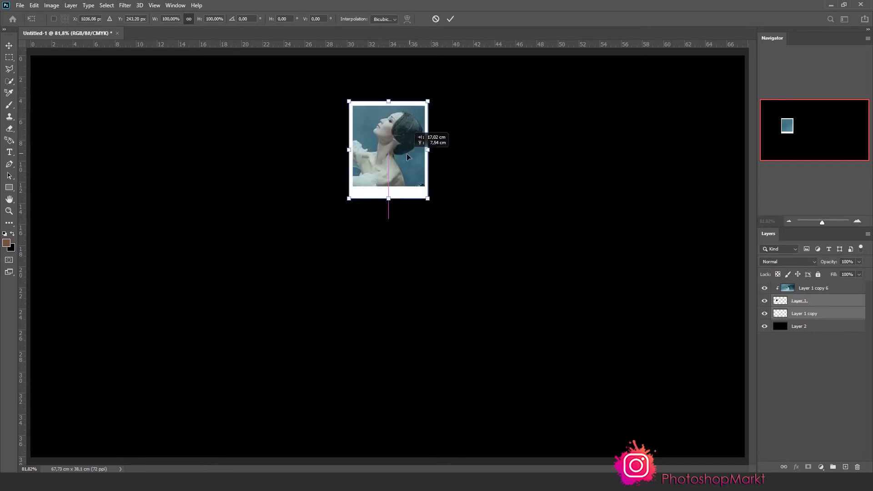
mouse_move(428, 196)
mouse_down()
mouse_move(446, 202)
mouse_move(415, 187)
mouse_move(423, 204)
mouse_up()
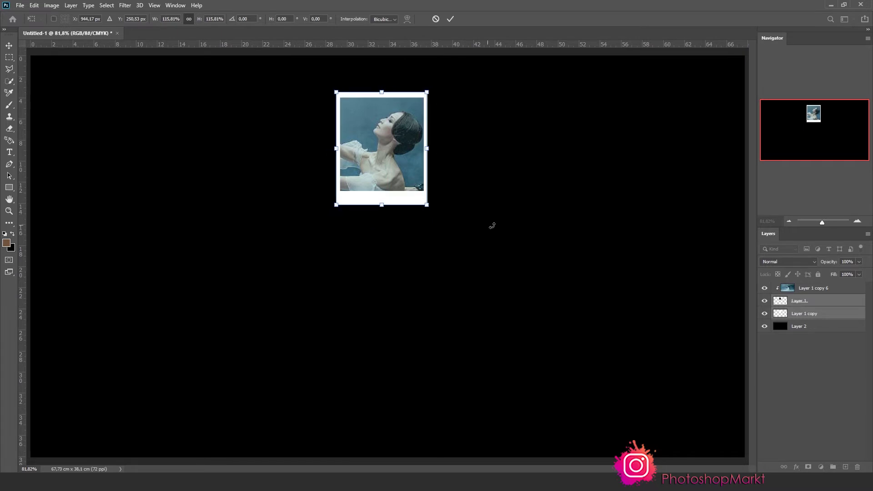
key(Return)
Step: Reselect both frame layers and the clipped photo layer
key(z)
shift+click(805, 291)
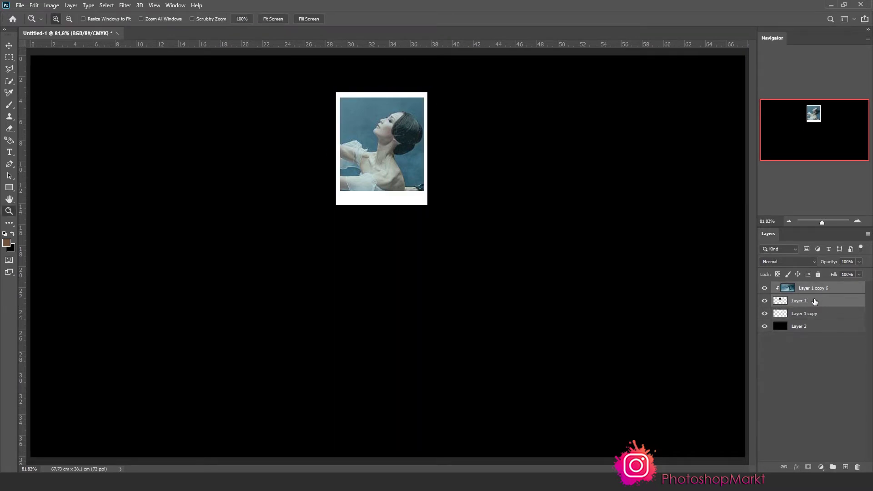
shift+click(815, 315)
key(alt+bracketright)
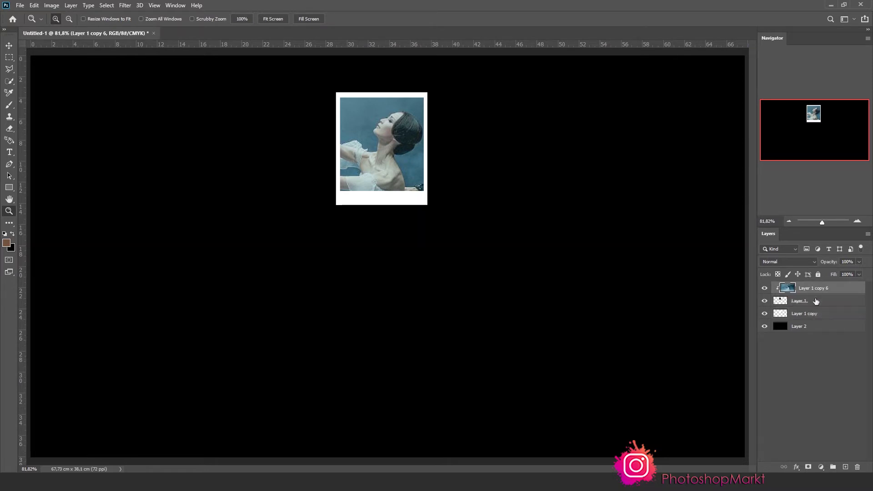
Step: Duplicate the Polaroid with its photo and shift the copy to the left
shift+click(817, 314)
key(ctrl+j)
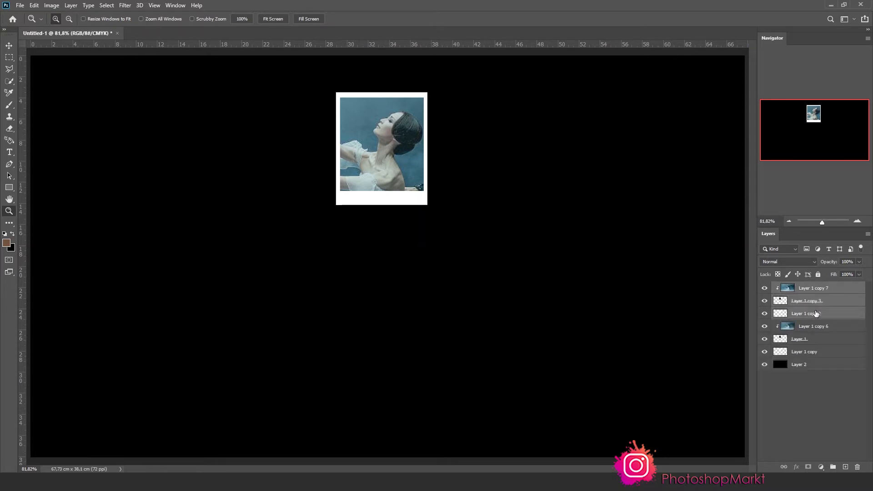
ctrl+click(813, 293)
key(ctrl+t)
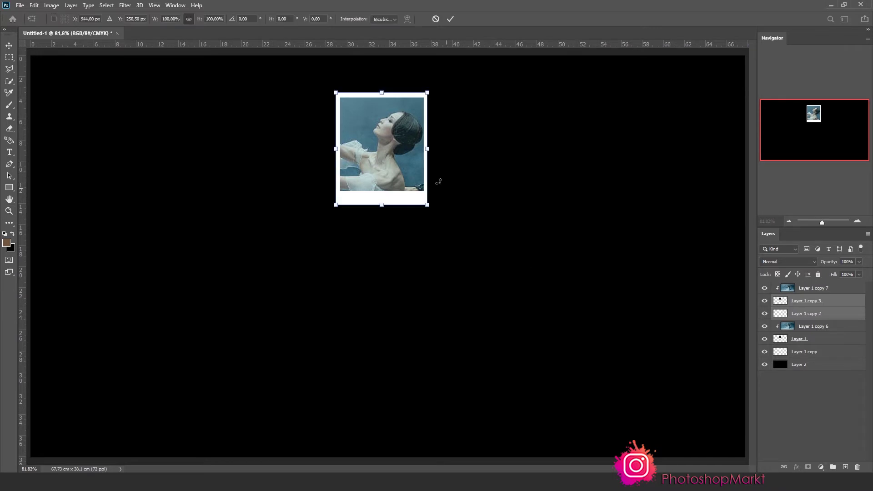
mouse_move(390, 164)
mouse_down()
mouse_move(325, 166)
mouse_move(303, 136)
mouse_move(333, 132)
mouse_up()
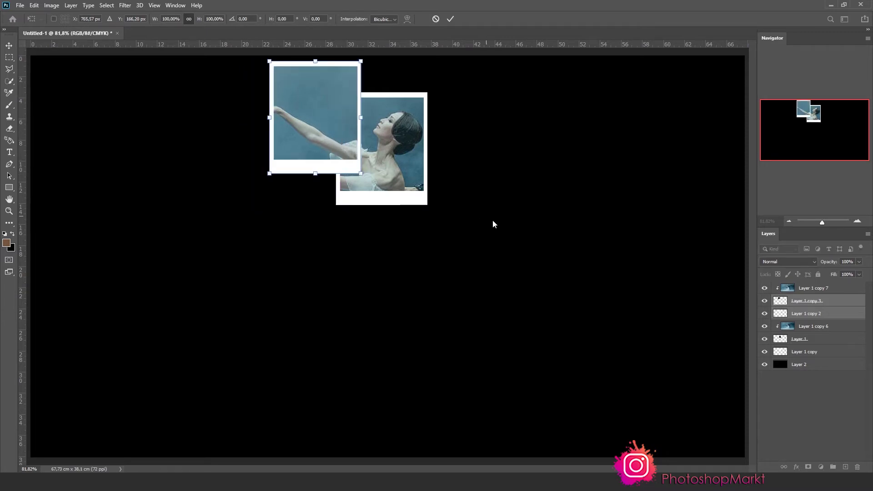
key(z)
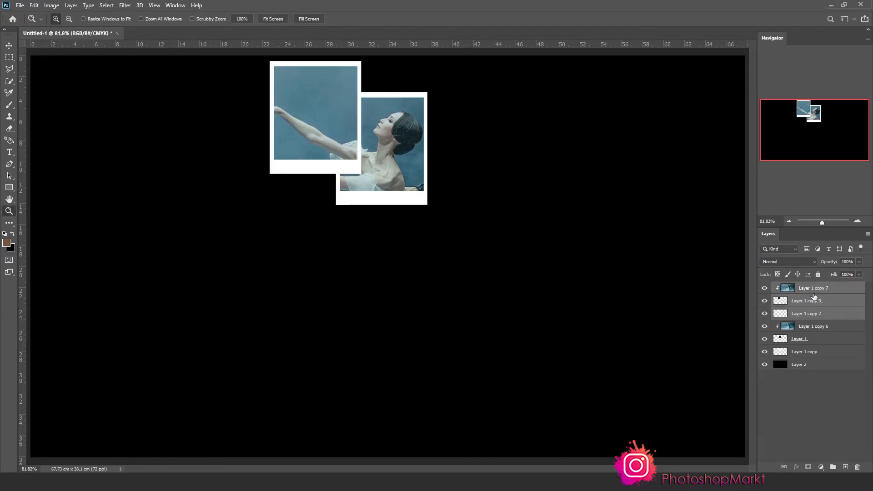
Step: Place another Polaroid copy further left, overlapping the top frame
key(ctrl+j)
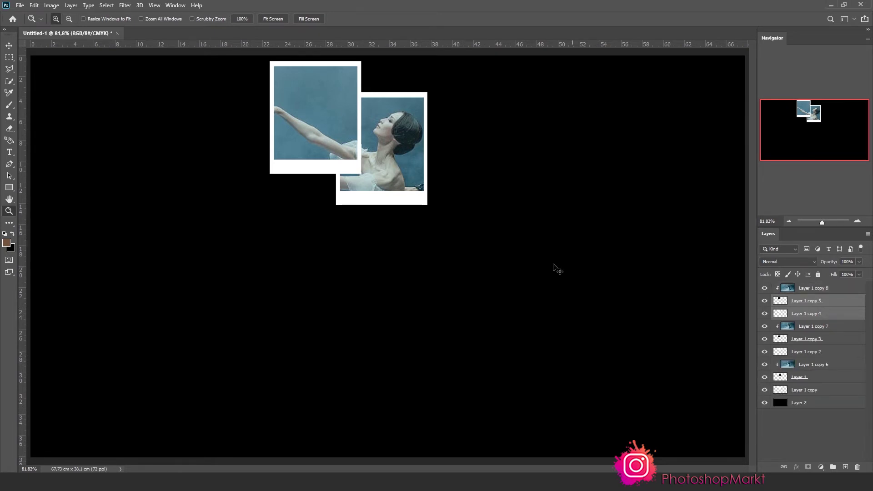
key(ctrl+t)
drag(339, 158, 282, 174)
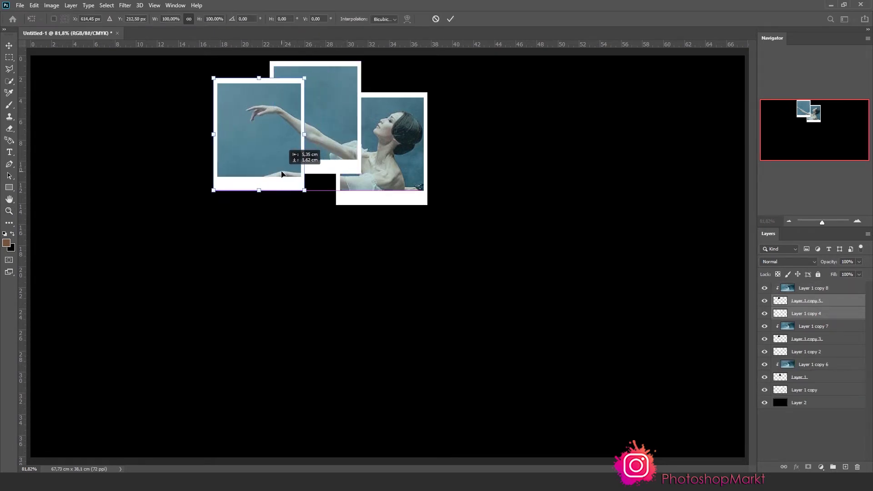
key(Return)
key(z)
Step: Add a Polaroid copy below and right of the top frames
shift+click(825, 292)
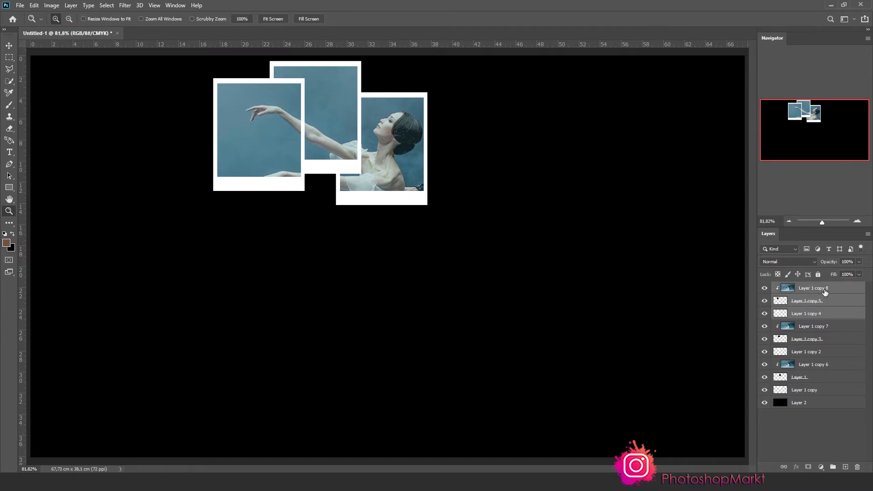
key(ctrl+j)
key(ctrl+t)
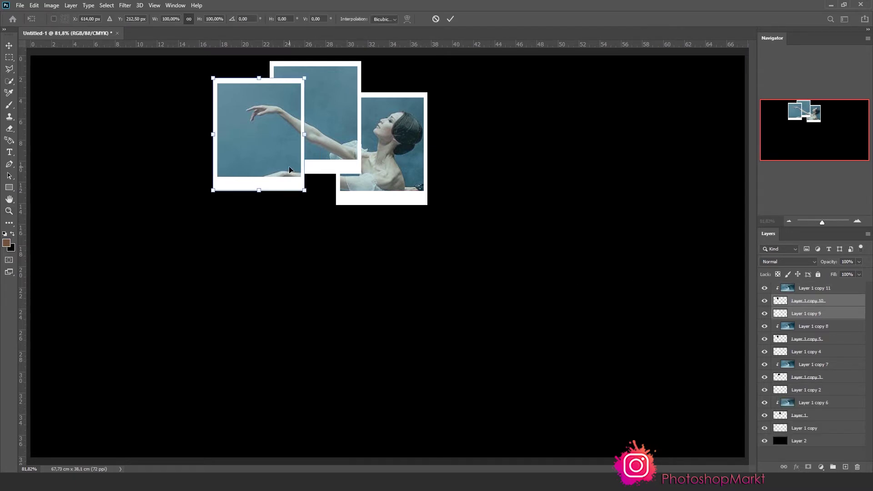
drag(290, 170, 316, 217)
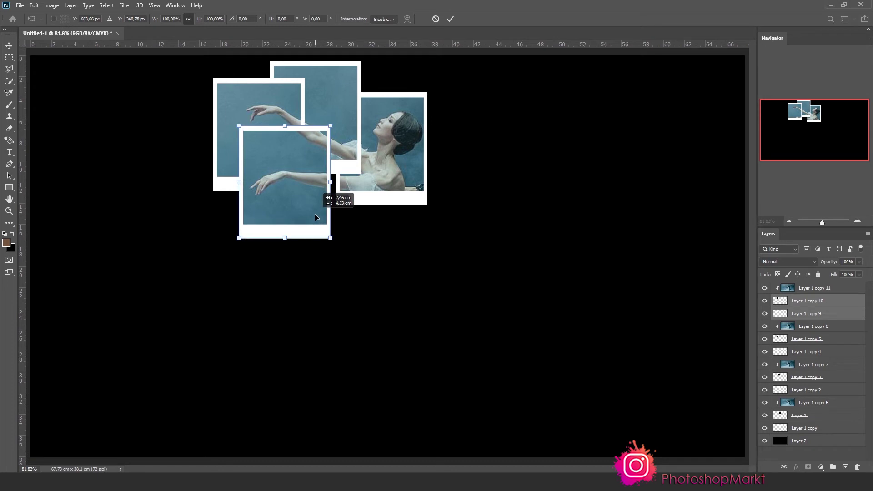
key(Return)
key(z)
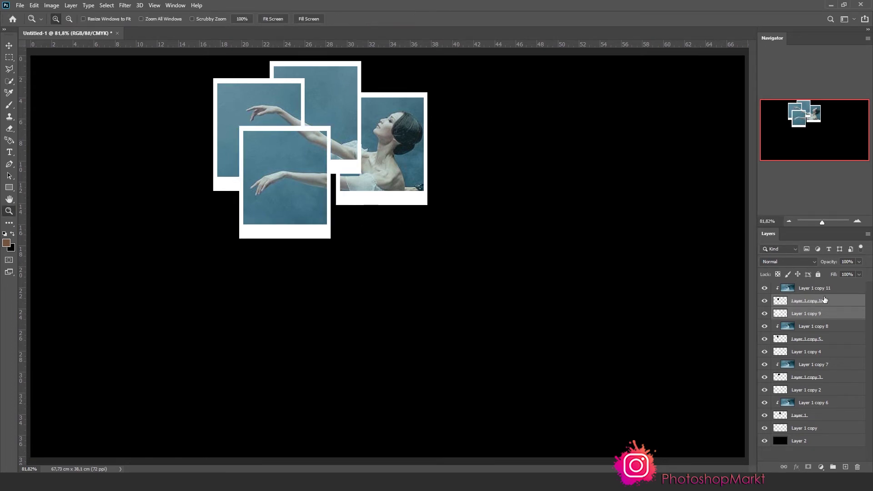
Step: Place a Polaroid copy down and right, over the ballerina
shift+click(825, 294)
key(ctrl+j)
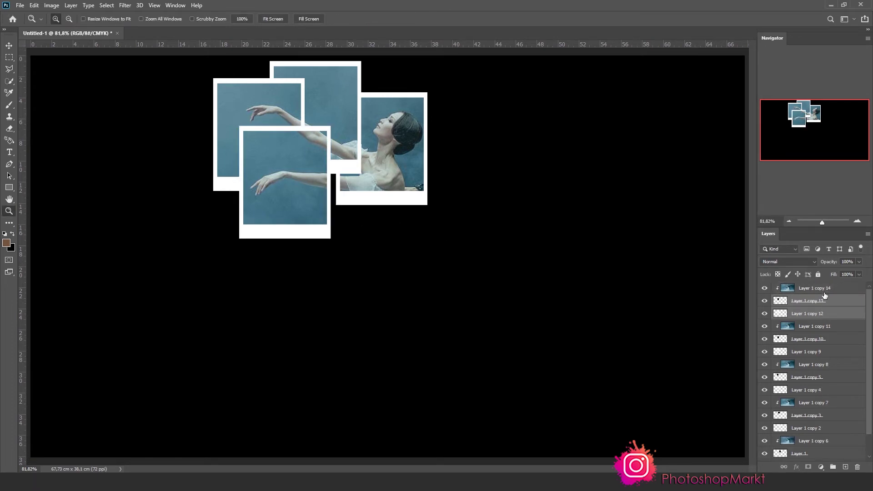
key(ctrl+t)
drag(292, 200, 364, 230)
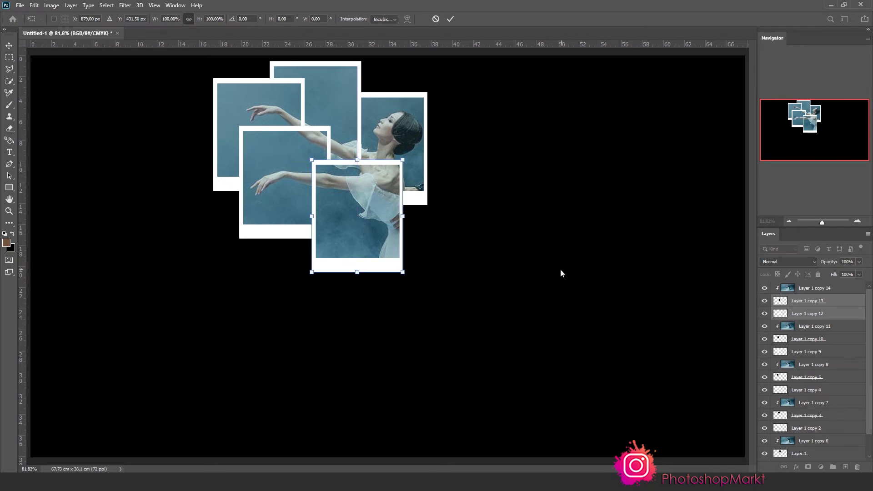
key(z)
Step: Place a Polaroid copy to the right, beside the ballerina's head
key(ctrl+j)
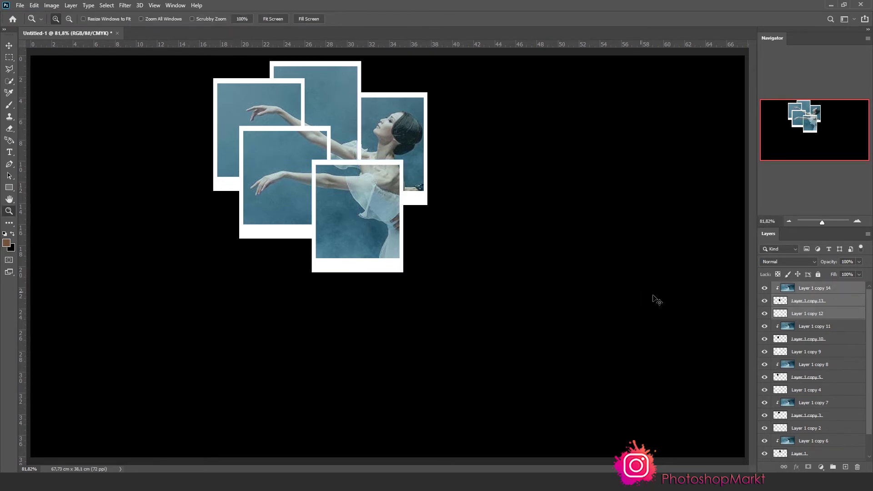
key(ctrl+t)
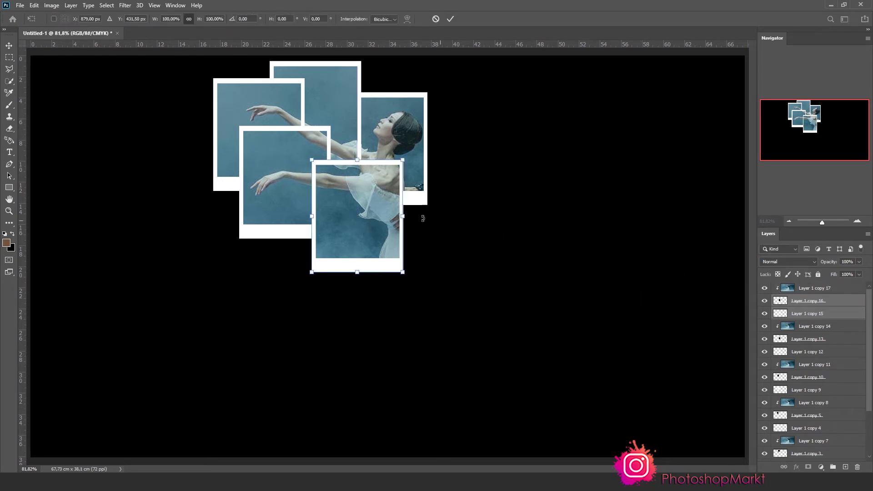
mouse_move(377, 217)
mouse_down()
mouse_move(427, 220)
mouse_move(478, 152)
mouse_move(477, 137)
mouse_move(493, 138)
mouse_up()
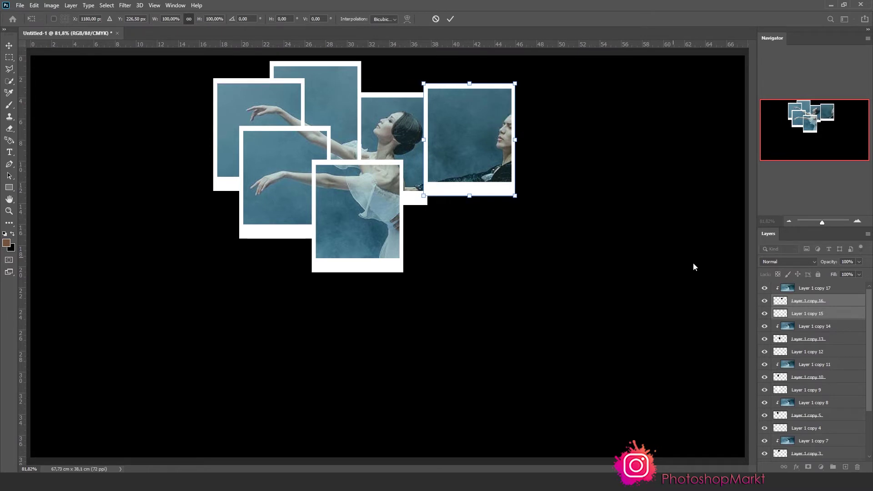
key(Return)
key(z)
Step: Place a Polaroid copy at top right over the man's face and start another copy
shift+click(828, 290)
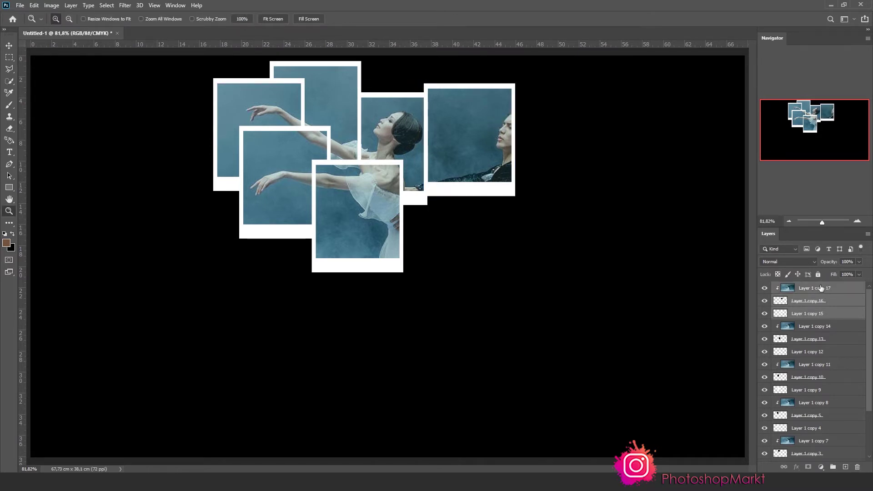
key(ctrl+j)
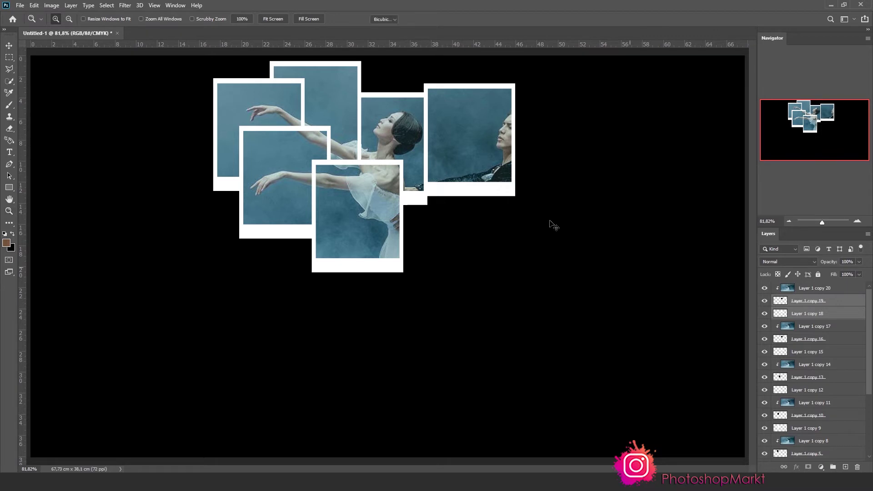
key(ctrl+t)
mouse_move(503, 153)
mouse_down()
mouse_move(553, 167)
mouse_move(557, 136)
mouse_up()
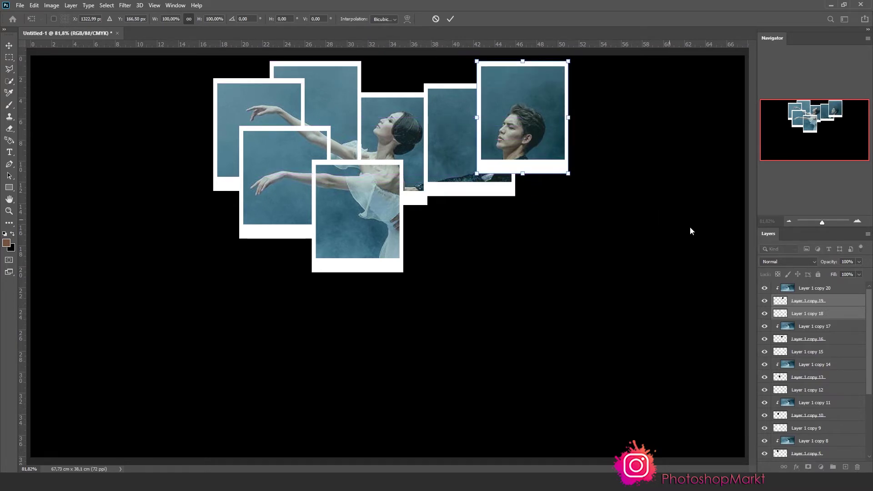
key(Return)
key(z)
key(ctrl+j)
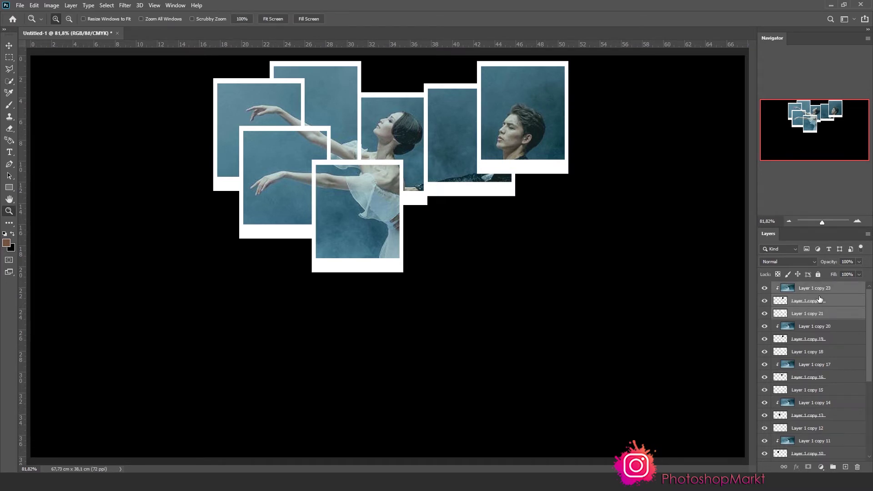
key(ctrl+t)
Step: Move the new Polaroid copy down over the man's torso
mouse_move(542, 145)
mouse_down()
mouse_move(544, 230)
mouse_move(605, 233)
mouse_move(526, 240)
mouse_up()
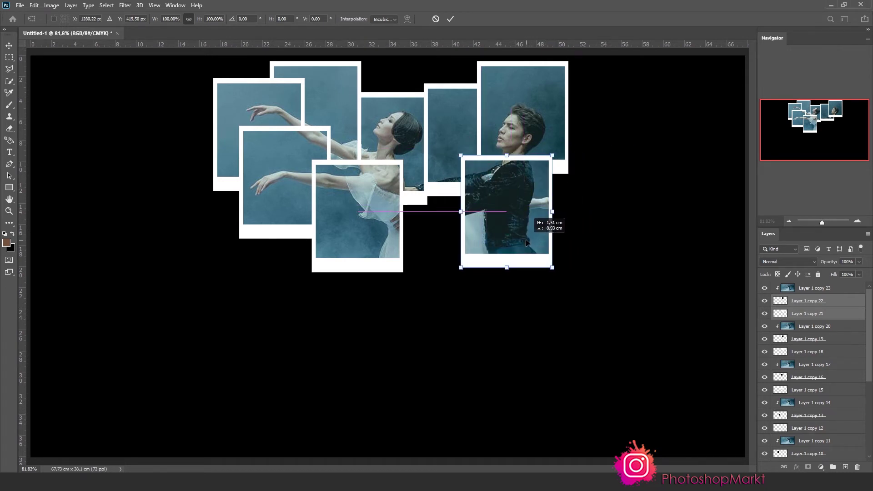
key(Return)
key(z)
shift+click(816, 293)
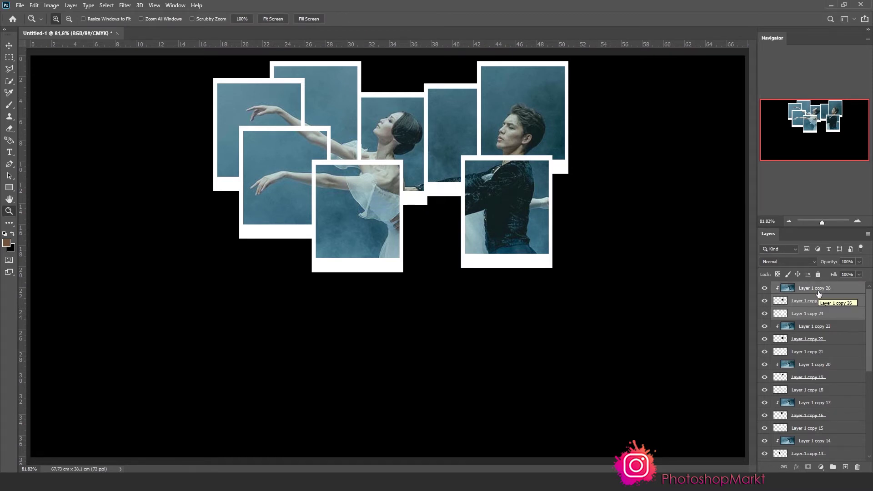
key(ctrl+z)
key(ctrl+z)
key(ctrl+shift+z)
Step: Move a Polaroid copy left over the couple's embrace
key(ctrl+t)
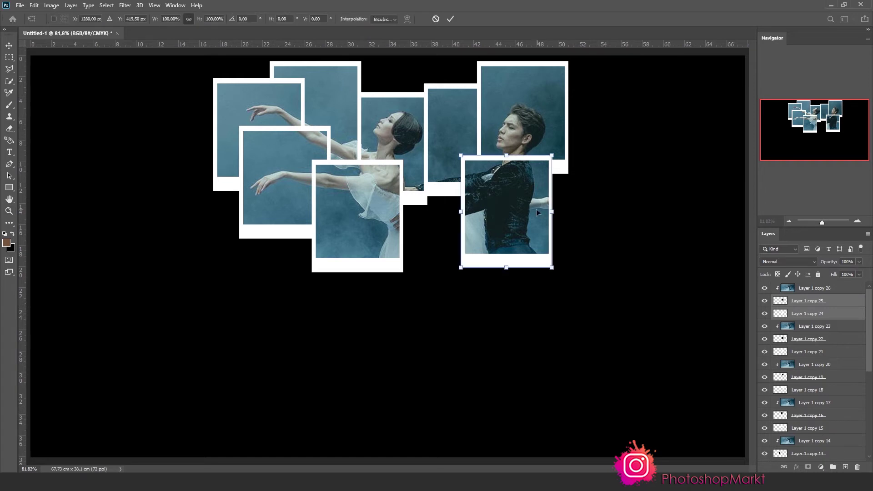
drag(502, 215, 454, 228)
key(Return)
key(z)
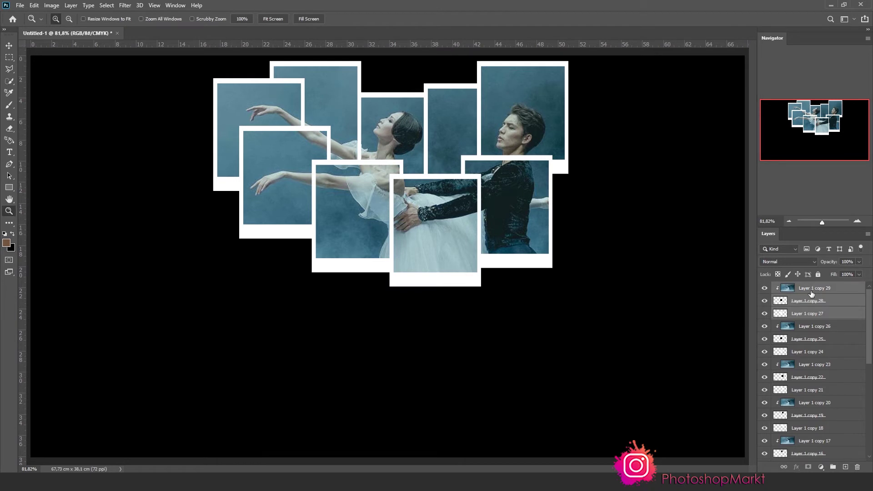
Step: Duplicate a Polaroid over the man's hand and start another copy
key(ctrl+alt+t)
mouse_move(438, 220)
mouse_down()
mouse_move(517, 259)
mouse_move(558, 203)
mouse_move(585, 190)
mouse_up()
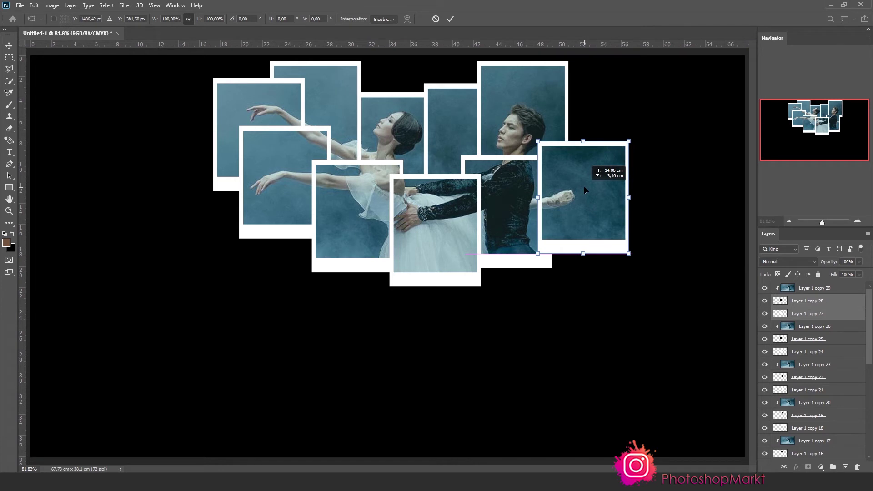
key(Return)
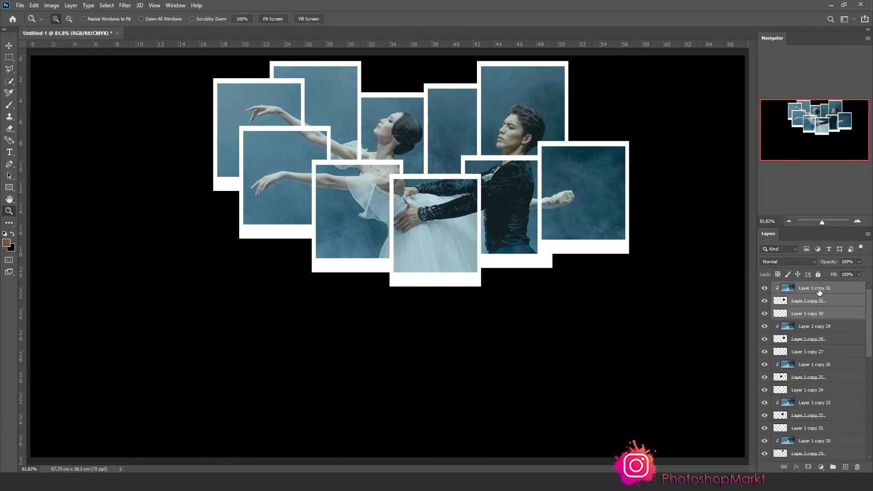
ctrl+click(819, 289)
key(ctrl+alt+t)
Step: Place the Polaroid copy below the man's torso, over his legs
drag(577, 217, 512, 298)
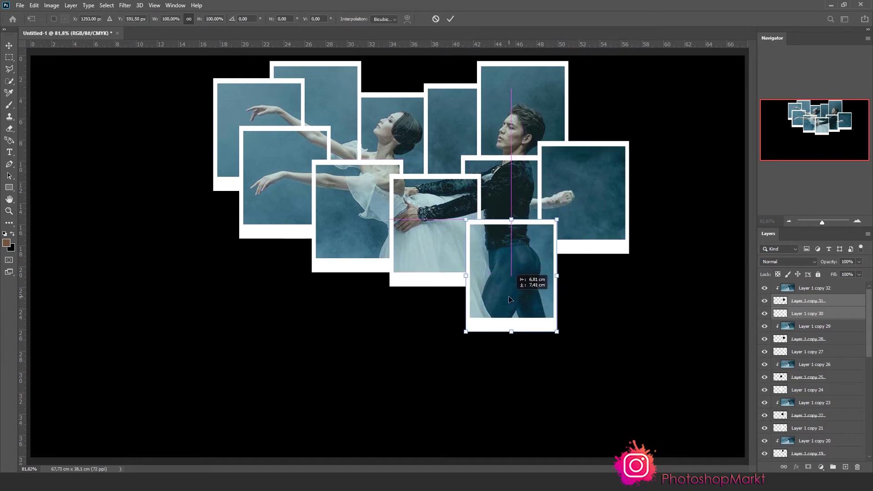
key(Return)
key(z)
shift+click(818, 292)
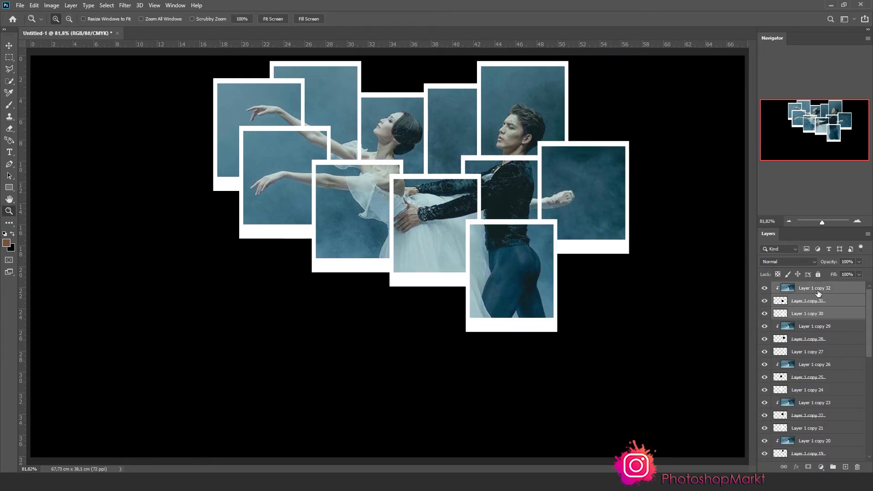
Step: Place a Polaroid copy down-left over the ballerina's skirt
key(ctrl+t)
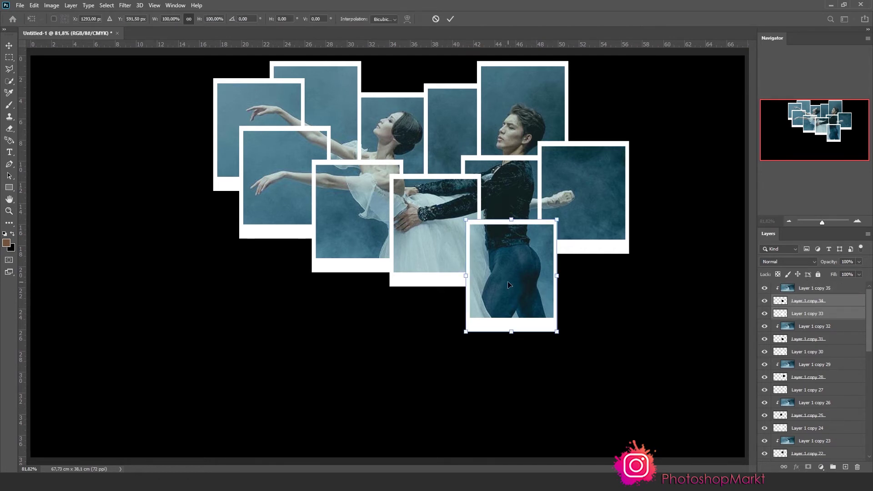
mouse_move(505, 286)
mouse_down()
mouse_move(458, 314)
mouse_move(458, 331)
mouse_up()
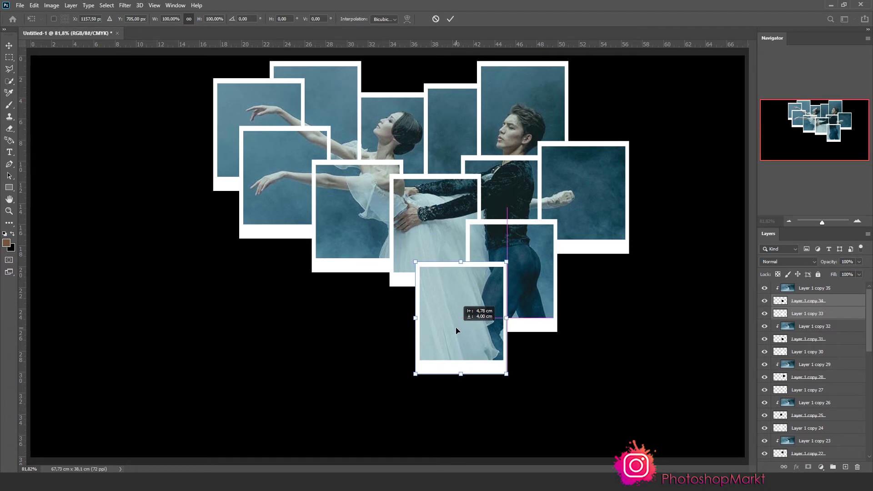
key(Return)
key(z)
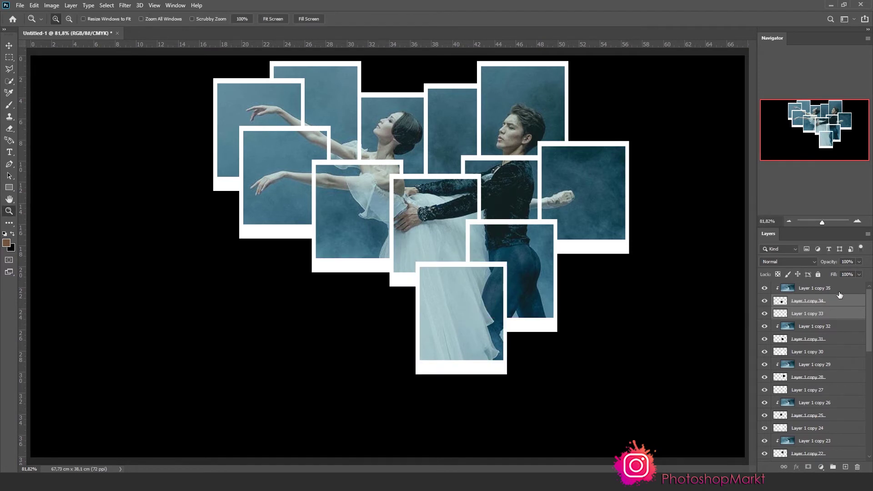
Step: Move a Polaroid copy left and up over the ballerina
shift+click(839, 293)
ctrl+click(835, 292)
key(ctrl+t)
mouse_move(459, 296)
mouse_down()
mouse_move(382, 283)
mouse_move(419, 279)
mouse_move(419, 254)
mouse_up()
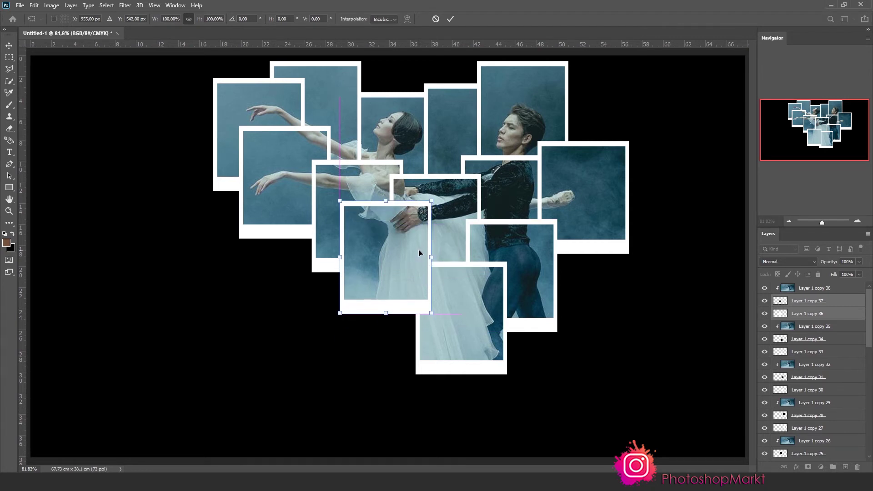
key(z)
Step: Move a Polaroid copy down and right toward the heart's bottom
shift+click(836, 292)
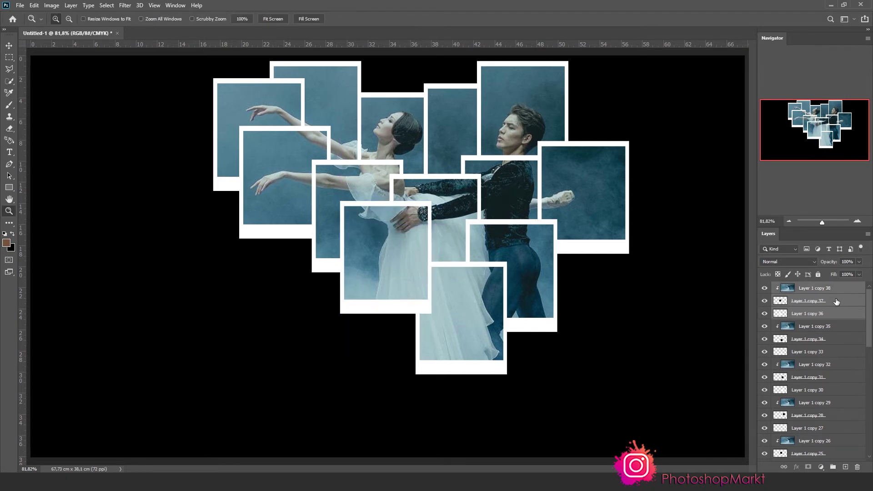
ctrl+click(831, 289)
key(ctrl+t)
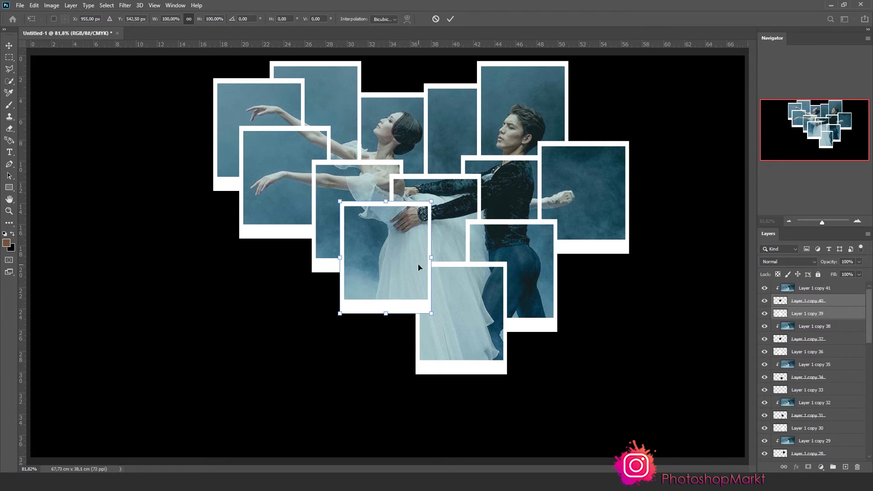
mouse_move(419, 267)
mouse_down()
mouse_move(549, 365)
mouse_move(601, 376)
mouse_move(564, 361)
mouse_up()
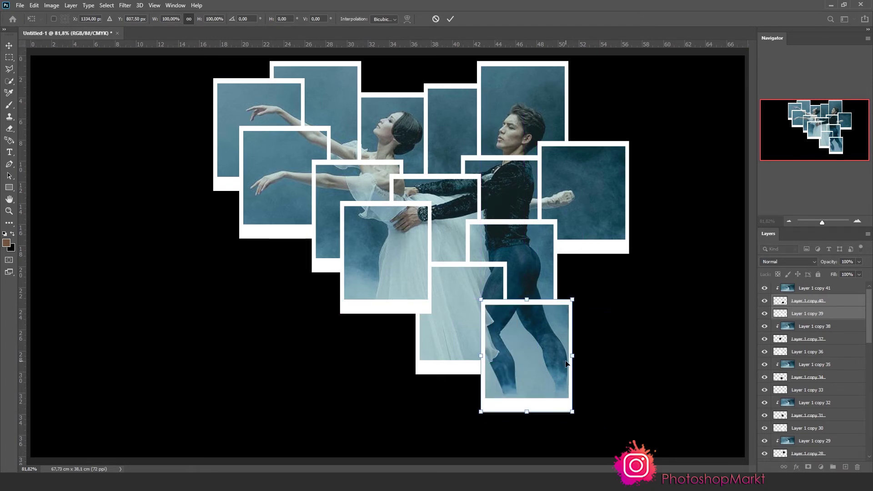
key(Return)
key(z)
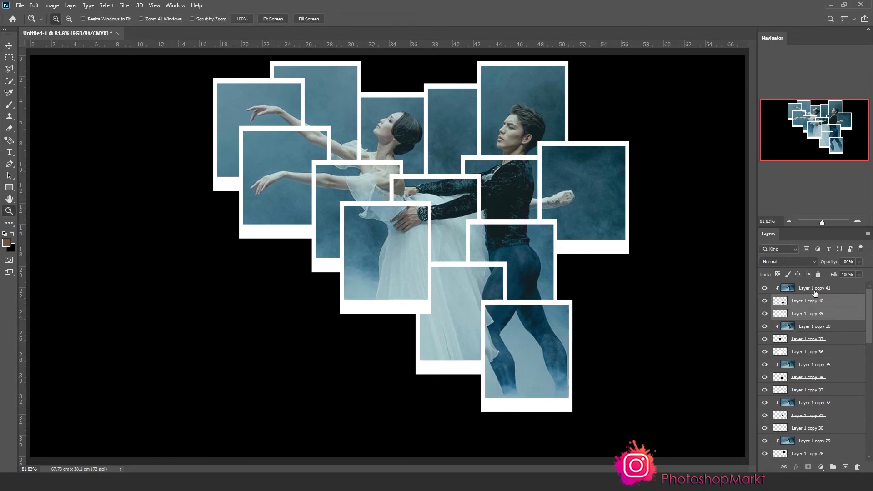
Step: Add a new Polaroid copy at the heart's lower left
shift+click(814, 291)
key(ctrl+j)
key(ctrl+t)
mouse_move(527, 344)
mouse_down()
mouse_move(482, 359)
mouse_move(434, 328)
mouse_move(368, 331)
mouse_up()
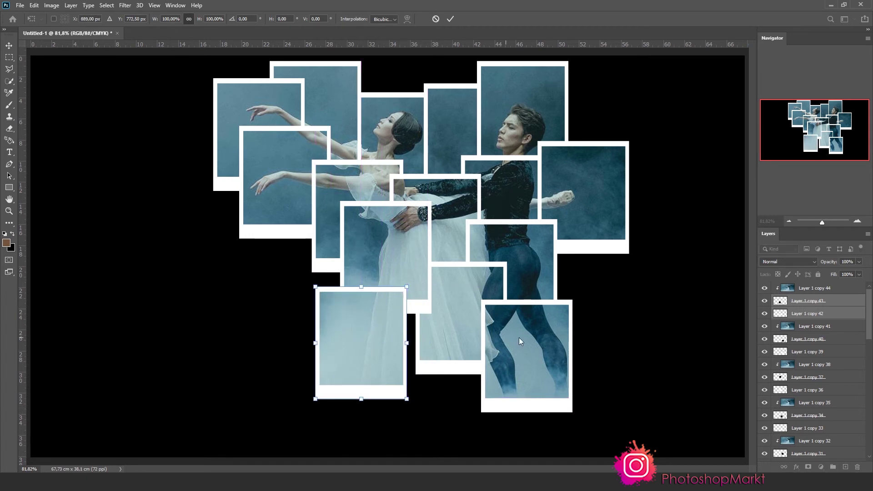
key(Return)
key(z)
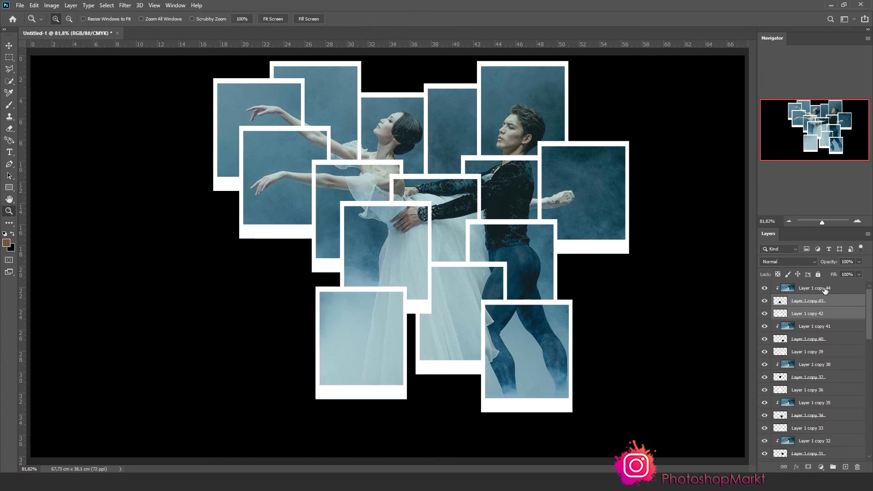
shift+click(825, 289)
Step: Duplicate two more polaroids into the heart's lower middle and near its bottom
ctrl+click(825, 288)
key(ctrl+alt+t)
mouse_move(380, 337)
mouse_down()
mouse_move(449, 375)
mouse_move(439, 306)
mouse_up()
key(z)
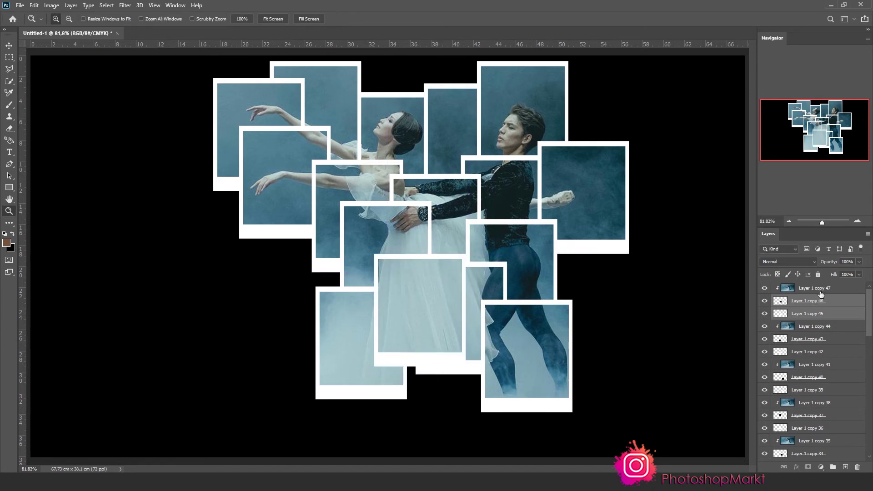
shift+click(821, 293)
key(ctrl+t)
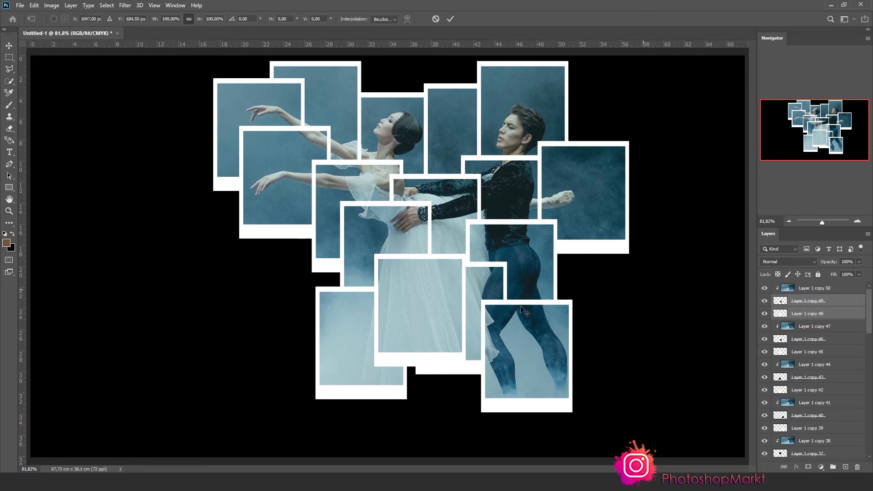
mouse_move(452, 313)
mouse_down()
mouse_move(462, 390)
mouse_move(479, 397)
mouse_move(427, 398)
mouse_up()
key(Return)
key(z)
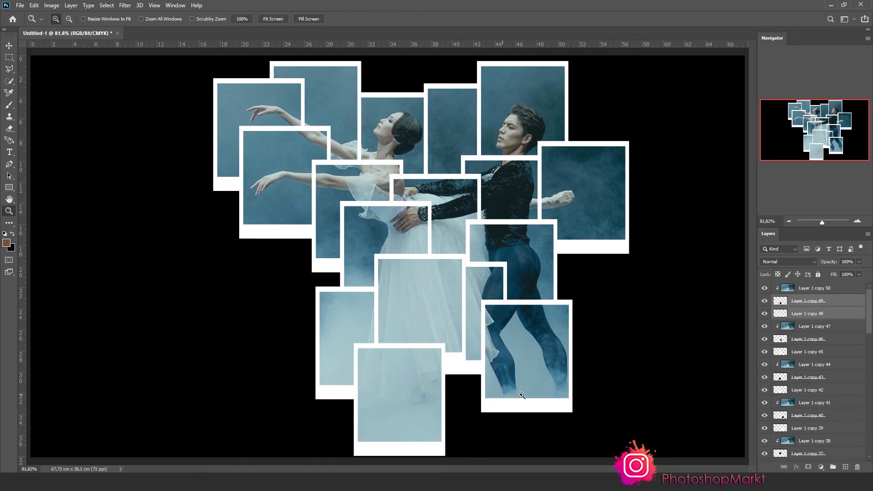
Step: Add polaroid copies near the bottom and along the heart's right side
shift+click(824, 293)
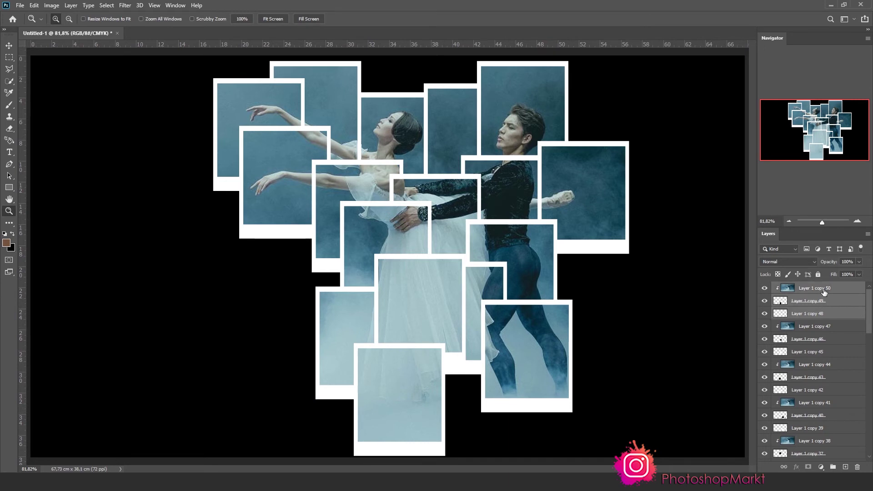
key(ctrl+alt+t)
drag(405, 379, 465, 359)
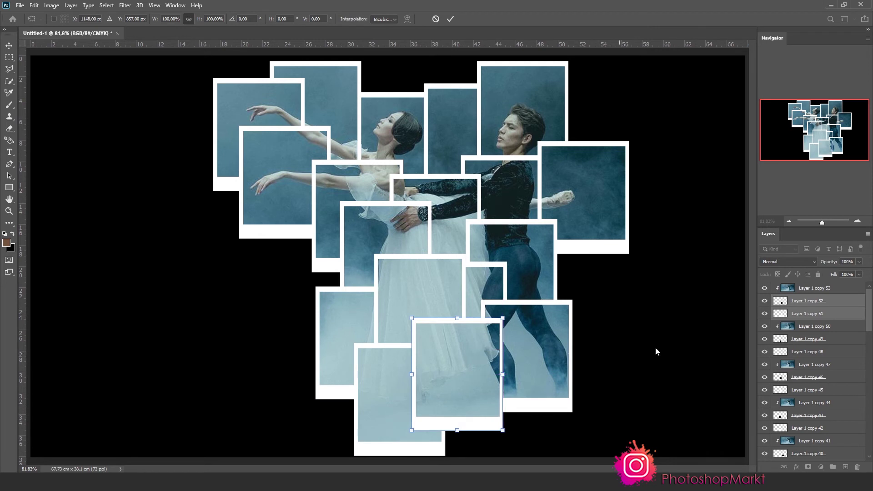
key(Return)
key(z)
shift+click(808, 291)
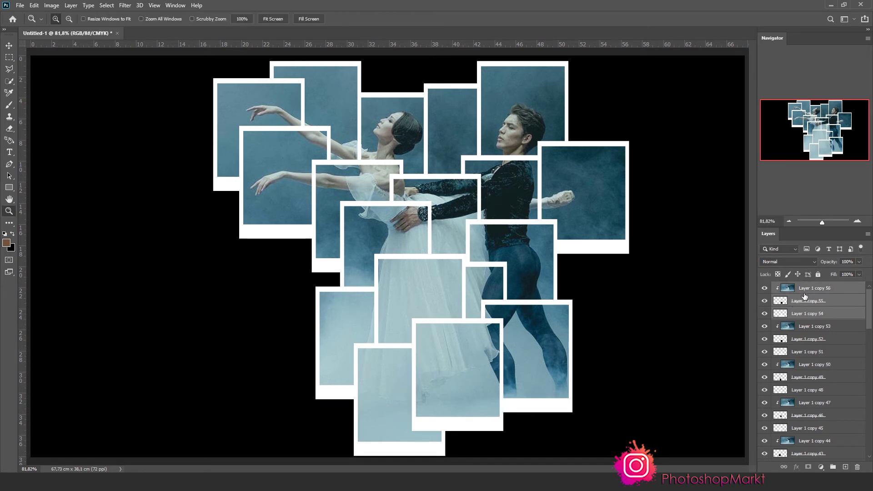
ctrl+click(805, 293)
key(ctrl+t)
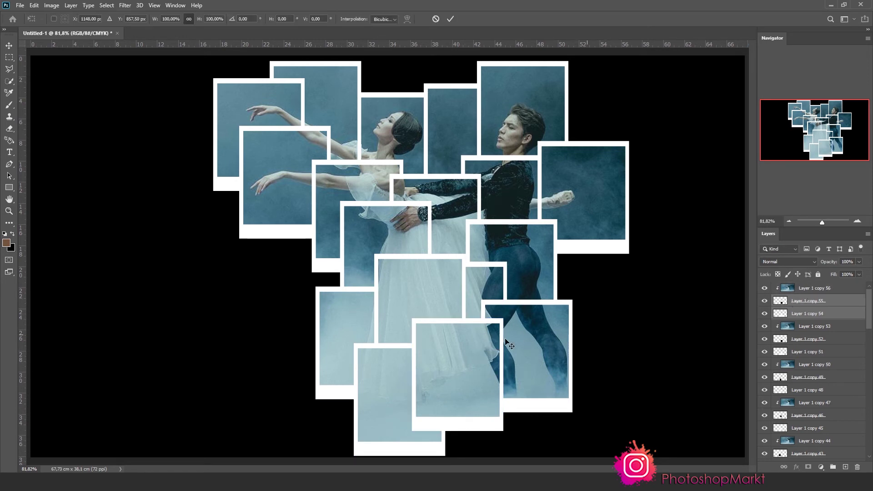
drag(496, 354, 572, 373)
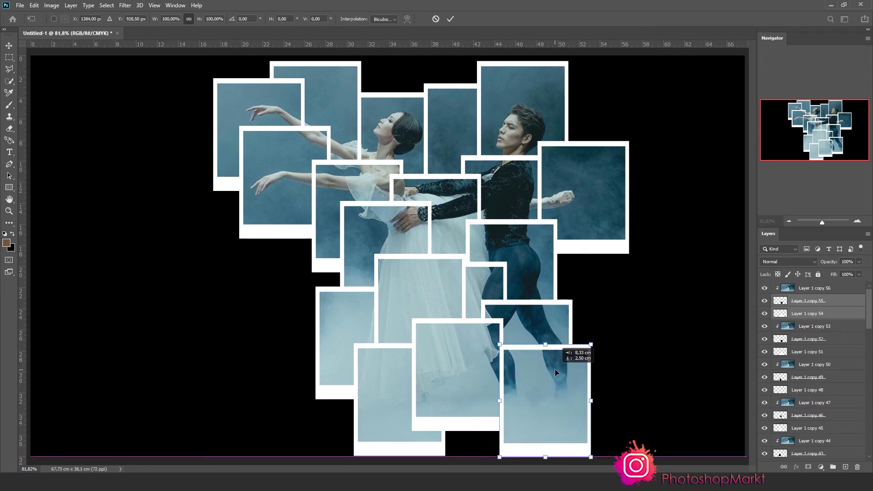
drag(571, 370, 583, 258)
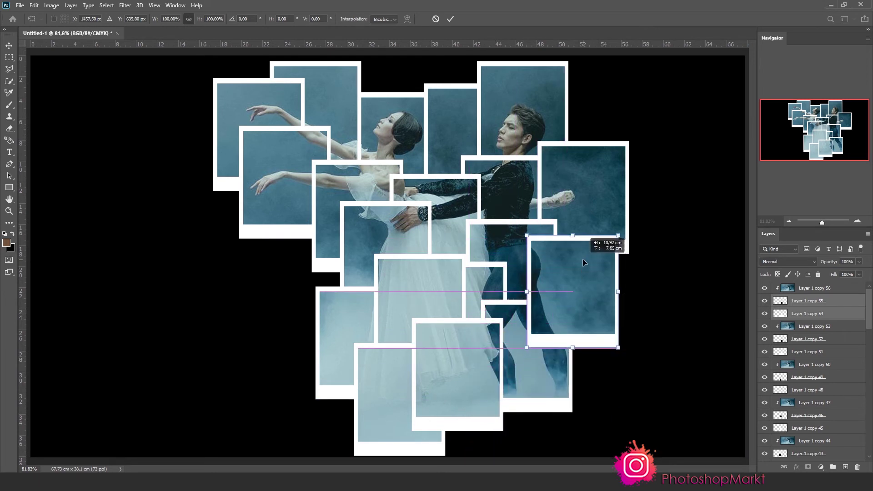
key(Return)
key(z)
Step: Place a final polaroid copy at the heart's bottom right
shift+click(818, 291)
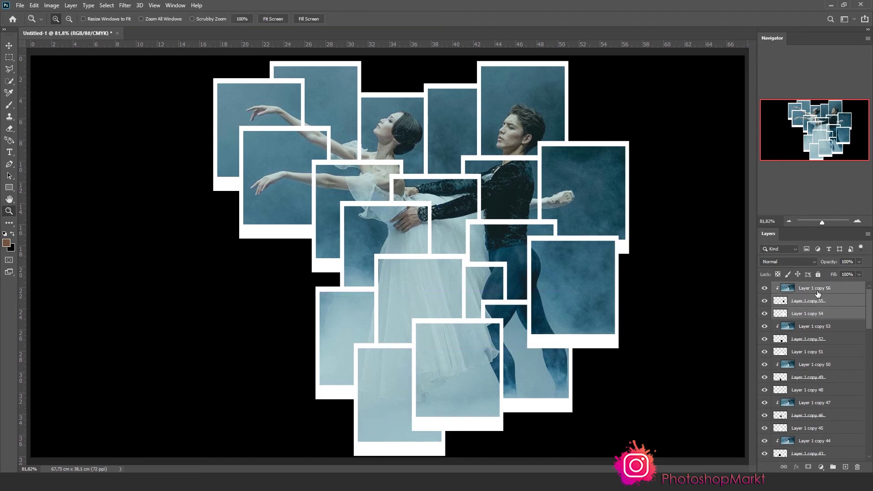
ctrl+click(815, 292)
key(ctrl+t)
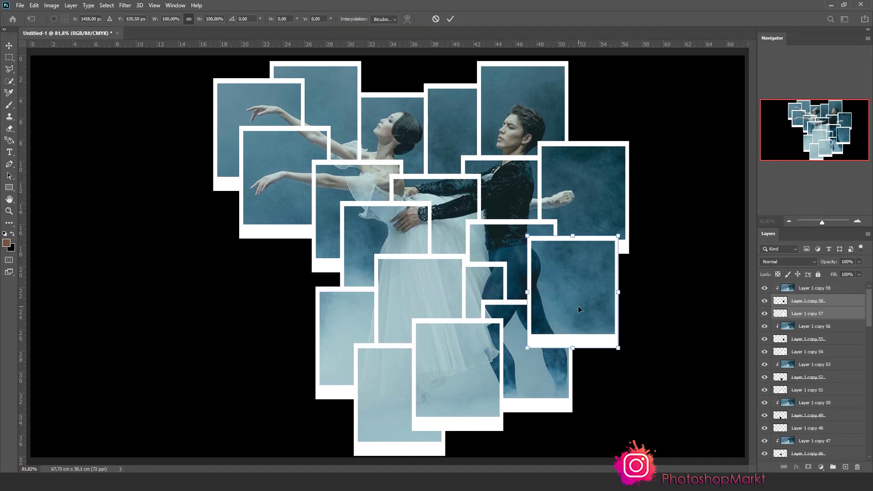
drag(578, 306, 542, 438)
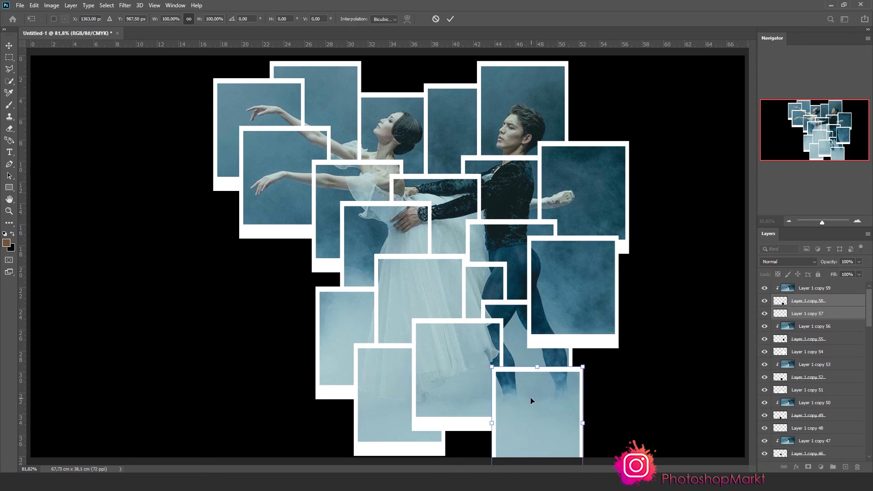
key(Return)
key(z)
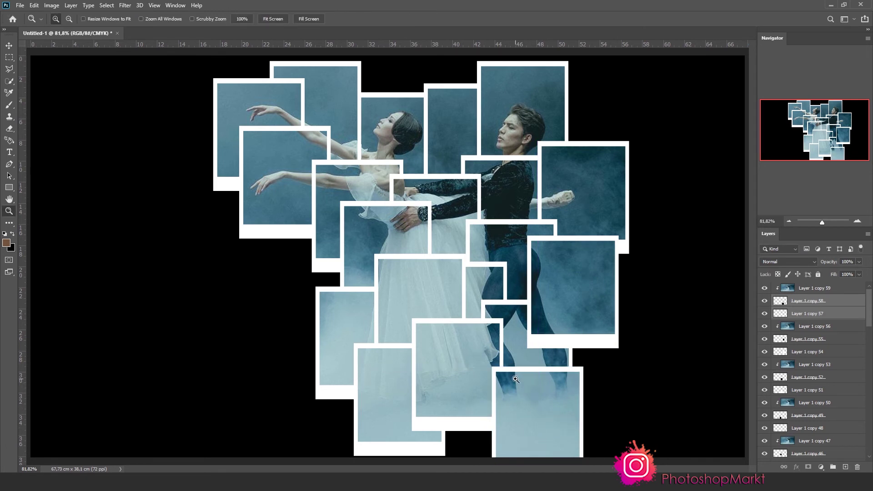
Step: Zoom out and move the photo layer below Layer 1 copy
key(ctrl+minus)
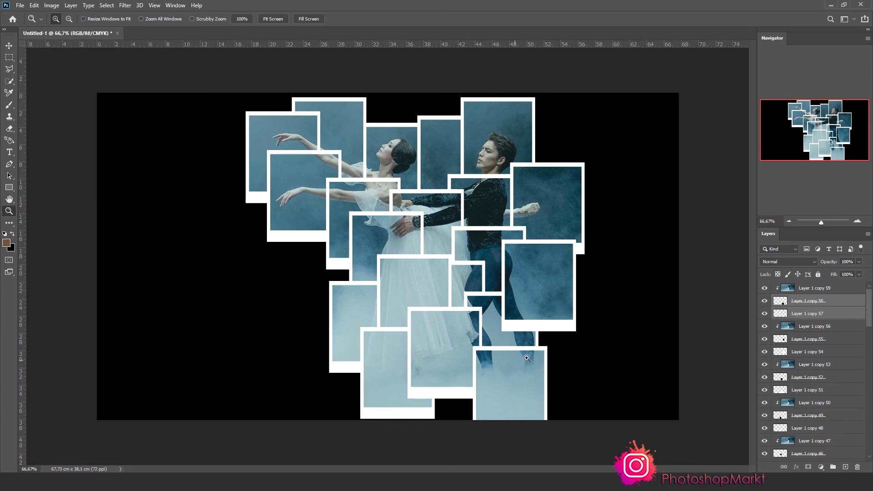
scroll(809, 410, down, 2)
scroll(809, 414, down, 4)
scroll(810, 416, down, 4)
scroll(810, 417, down, 4)
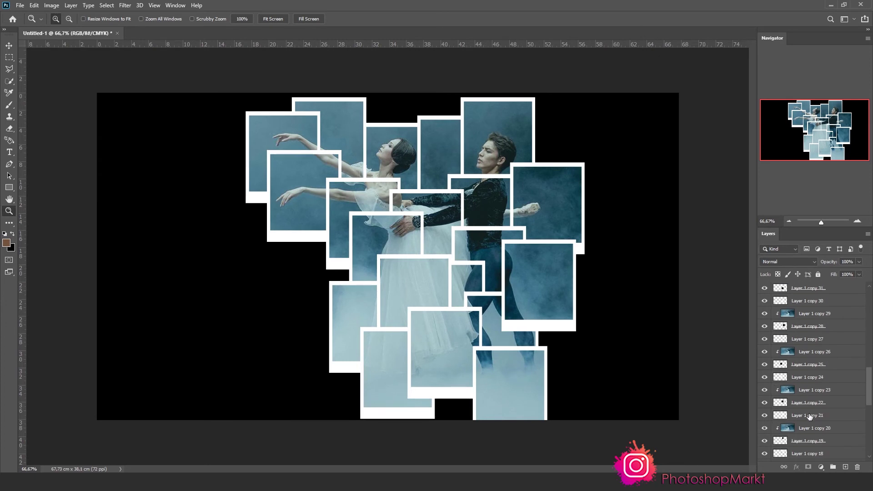
scroll(810, 416, down, 4)
scroll(813, 423, down, 3)
scroll(815, 428, down, 1)
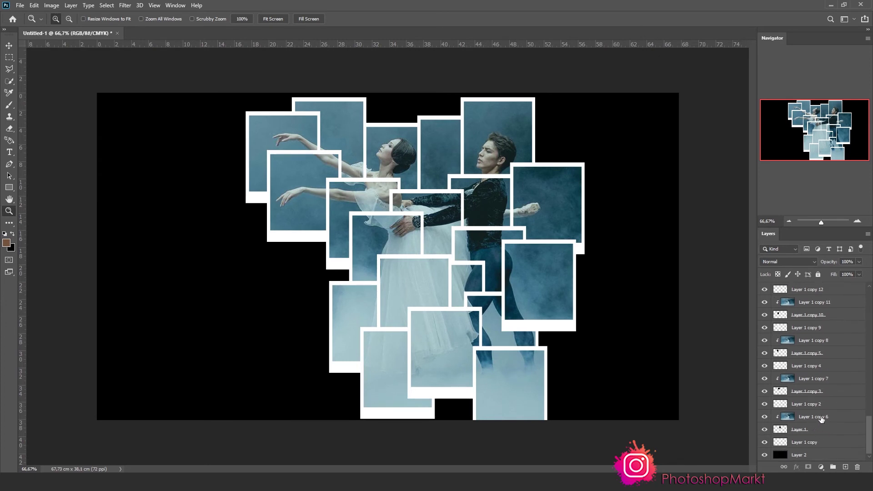
drag(822, 418, 826, 451)
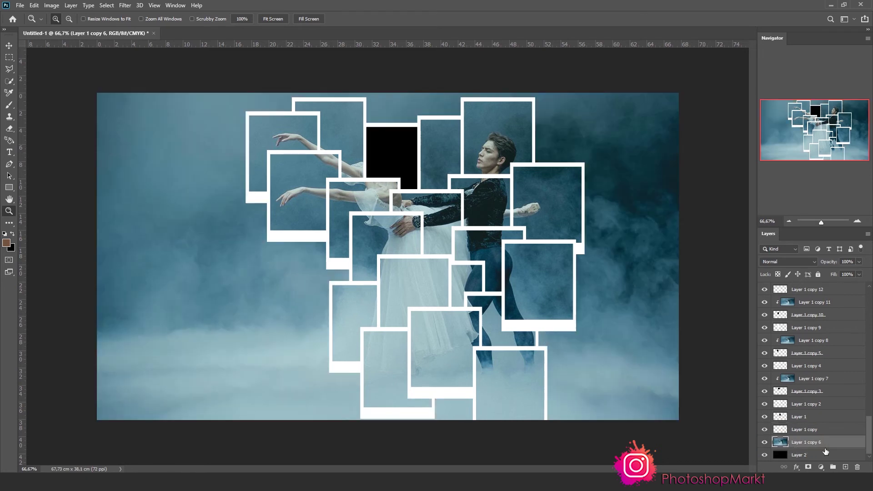
Step: Undo the layer move and place a copy of the photo at the bottom of the stack
key(ctrl+z)
alt+drag(814, 418, 819, 451)
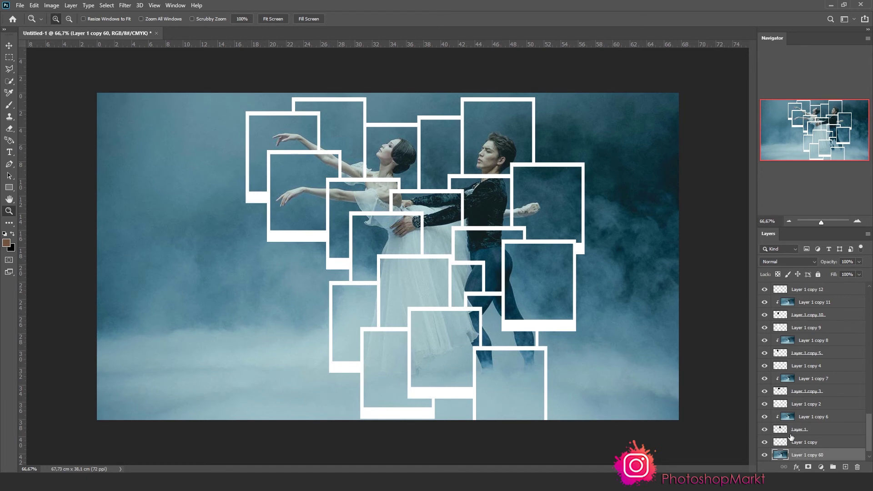
key(ctrl+minus)
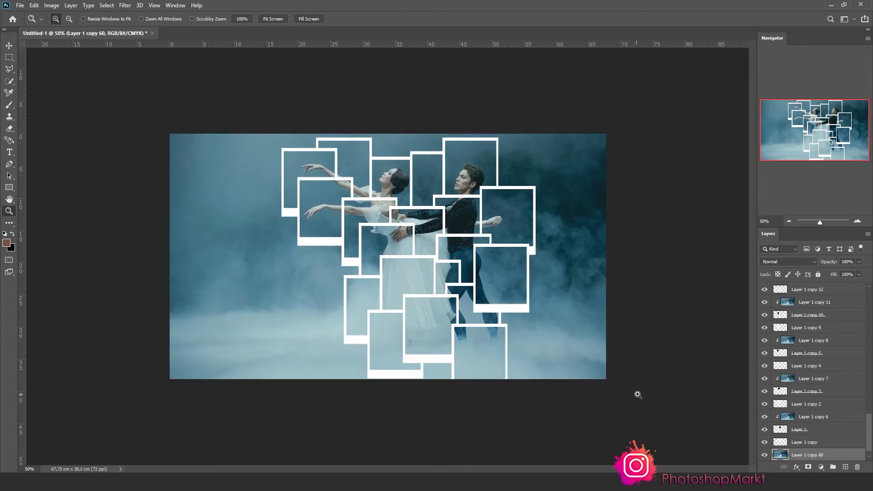
Step: Select all polaroid layers from Layer 1 copy up to copy 59 and shift the collage slightly left
click(809, 443)
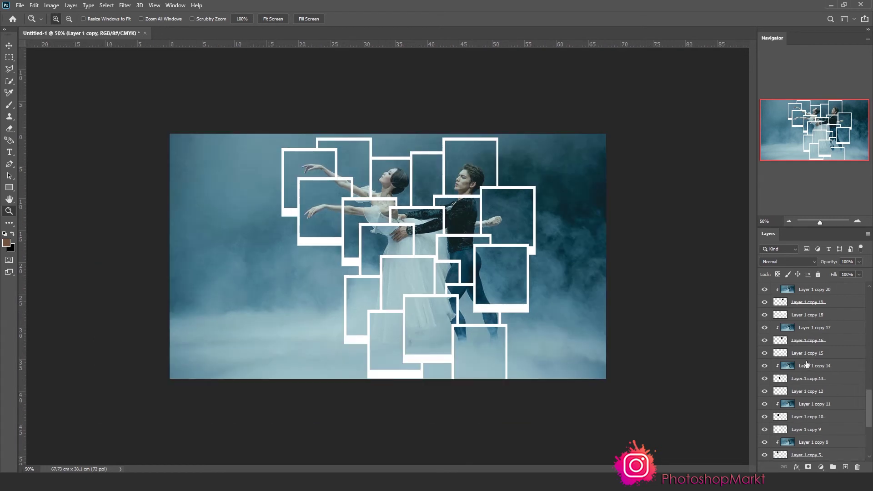
click(870, 301)
scroll(870, 301, up, 3)
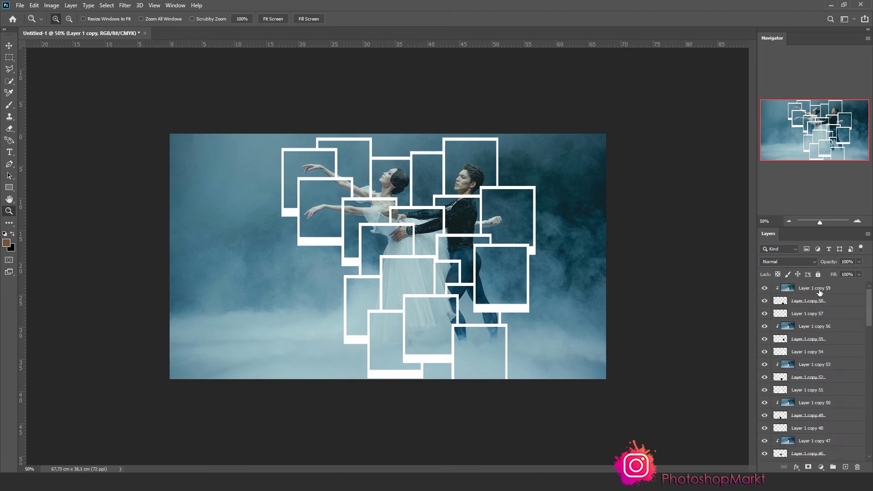
shift+click(819, 291)
key(ctrl+t)
mouse_move(490, 250)
mouse_down()
mouse_move(466, 250)
mouse_move(475, 249)
mouse_up()
key(Return)
Step: Fit the image on screen and select the background photo layer Layer 1 copy 60
key(z)
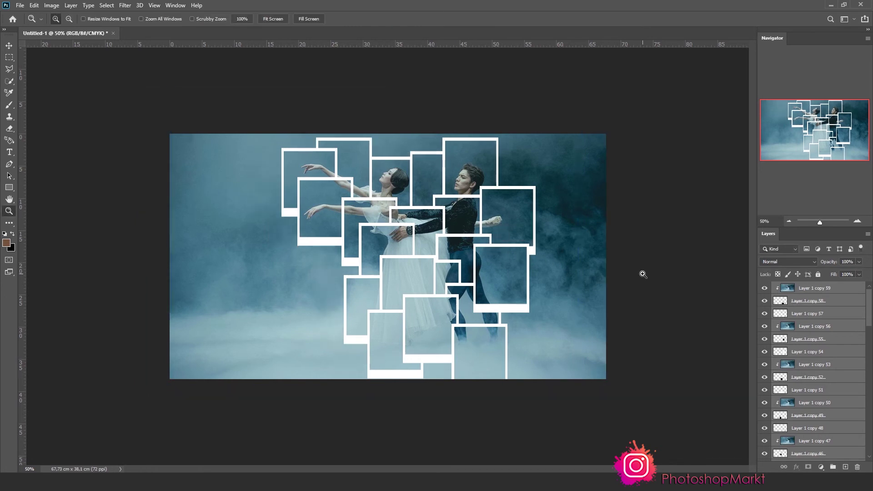
click(564, 253)
right_click(573, 255)
click(589, 260)
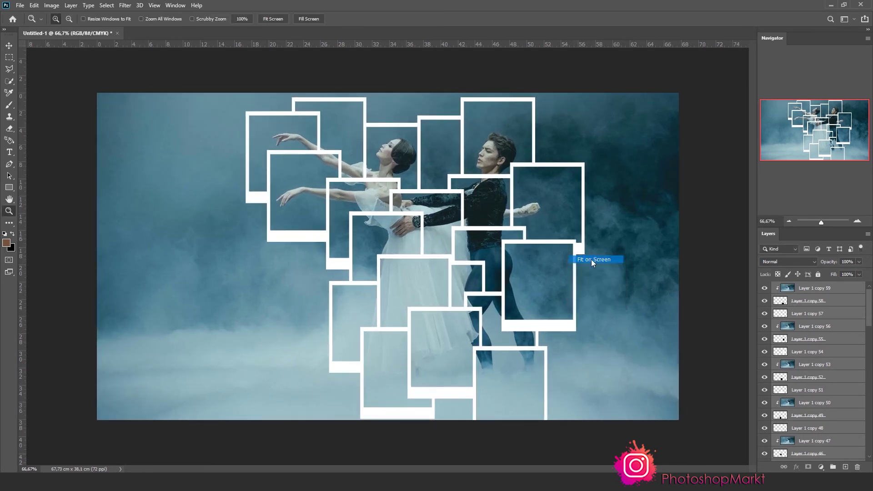
key(v)
click(648, 264)
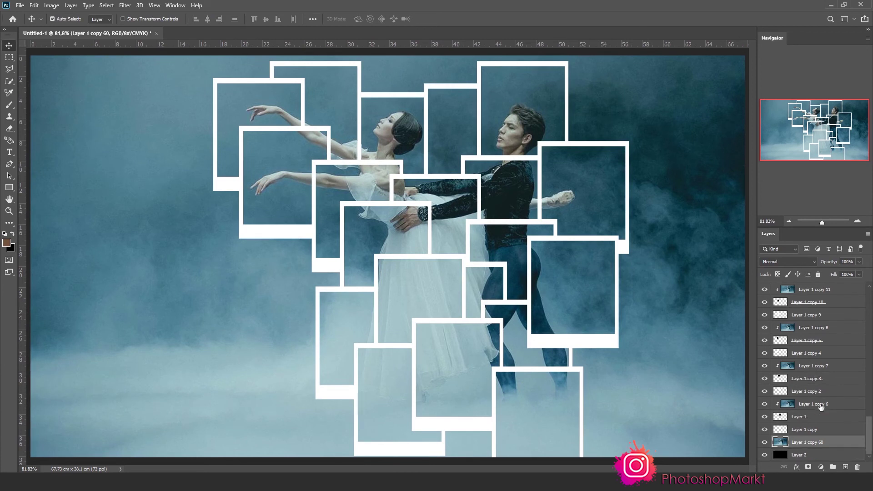
Step: Fill Layer 2 with teal #477a8d sampled from the photo, then select Layer 1 copy 60
click(810, 453)
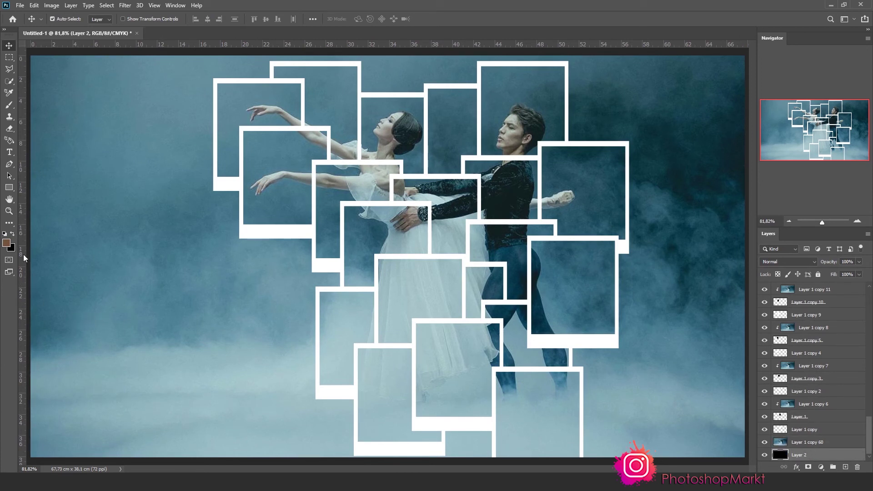
click(12, 249)
click(116, 244)
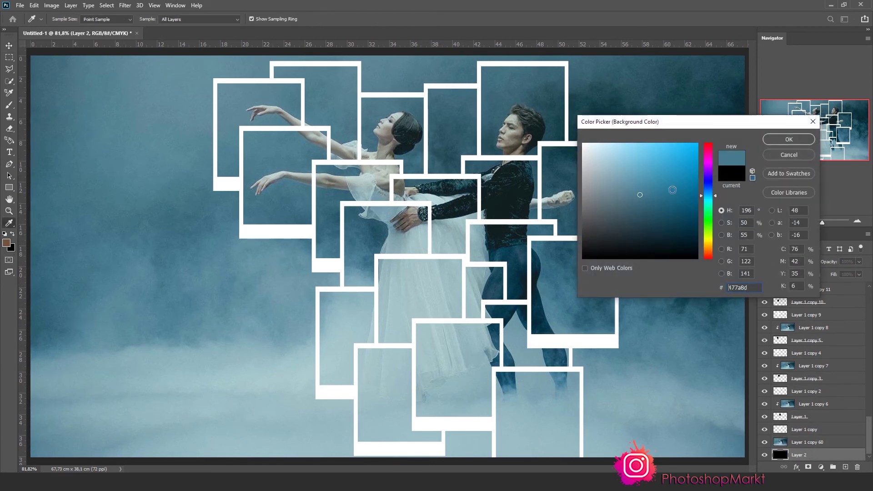
click(782, 144)
key(ctrl+BackSpace)
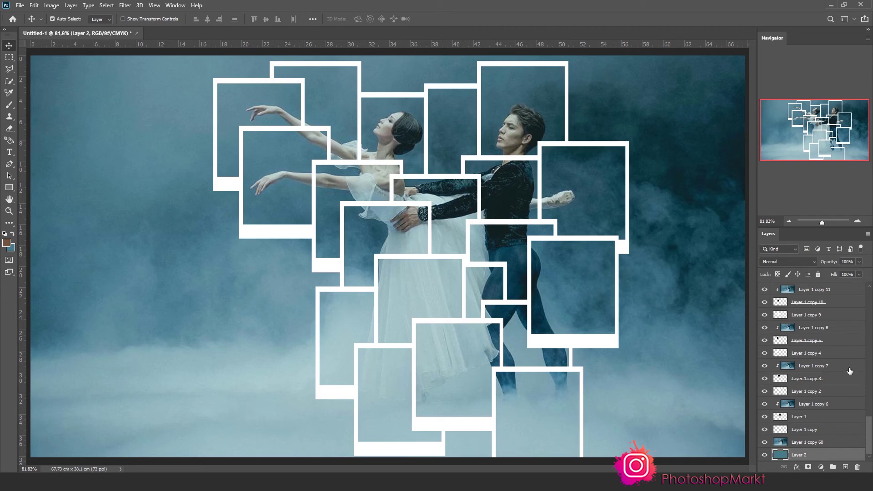
click(803, 442)
click(125, 5)
mouse_move(130, 108)
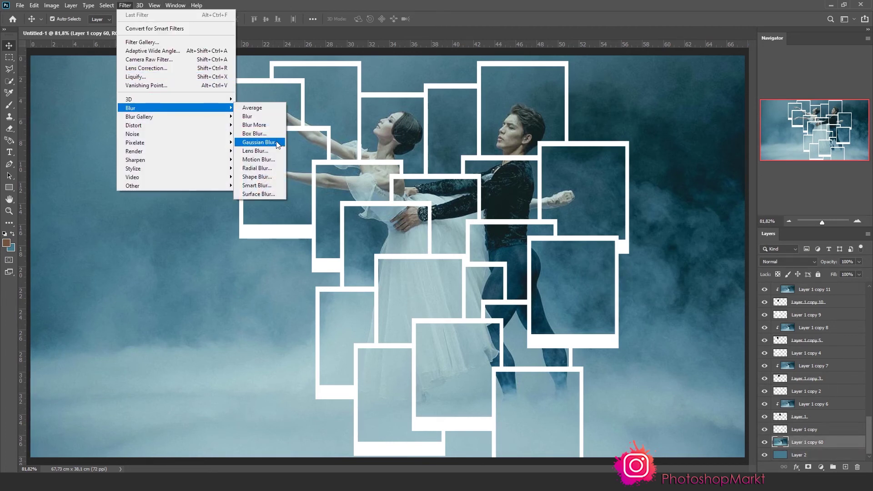
Step: Apply a Gaussian Blur of radius 16.6 px to the background photo copy
click(262, 142)
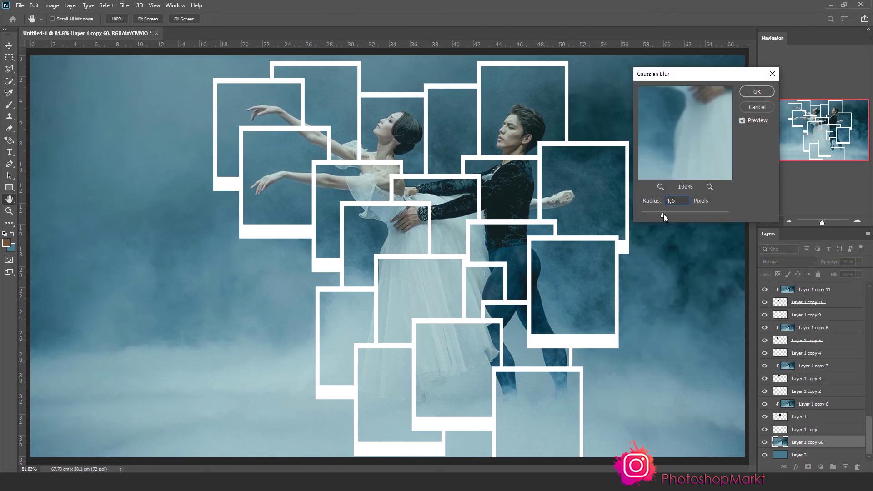
drag(664, 217, 679, 216)
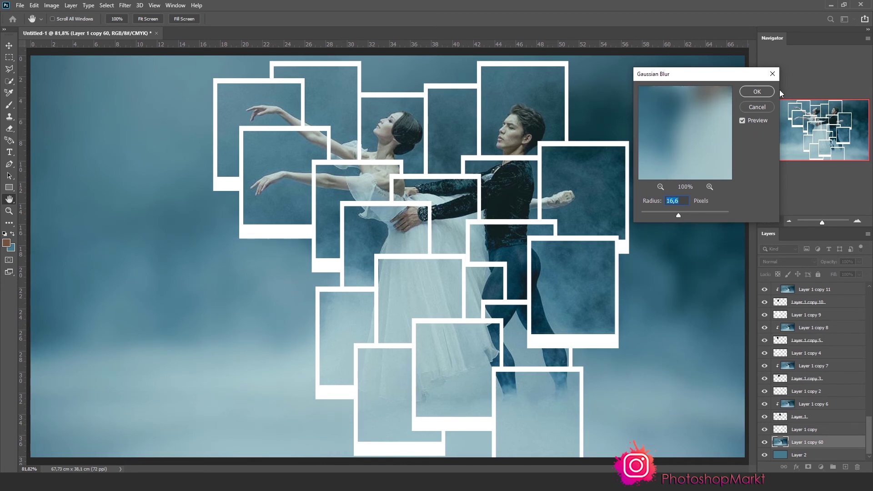
click(757, 91)
key(ctrl+minus)
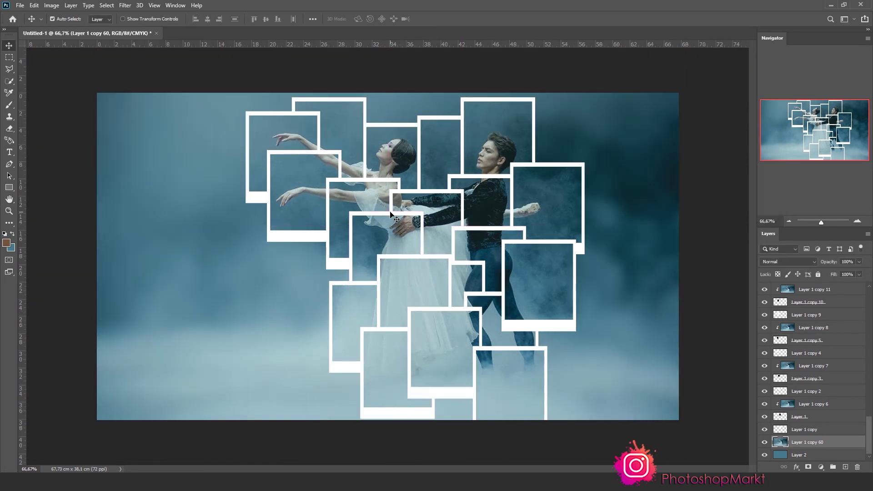
Step: Move the bottom polaroid (Layer 1 copy 57 and 58) up about 40 px and slightly right
shift+click(547, 351)
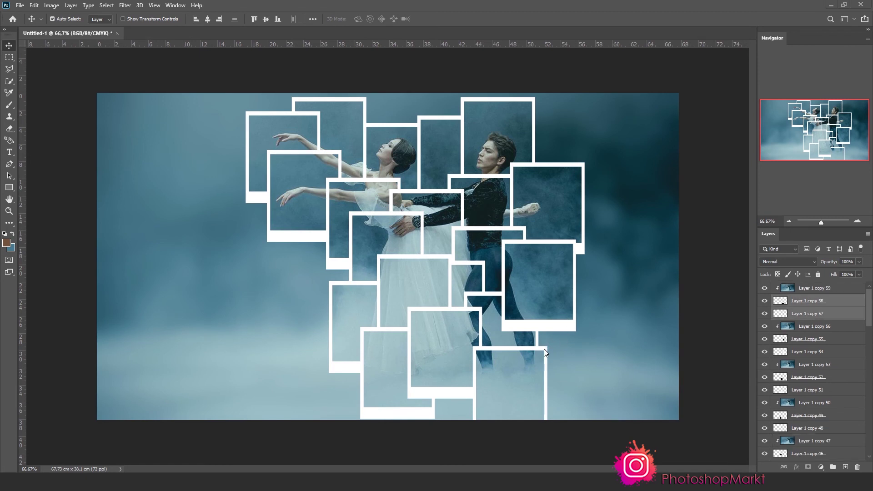
click(546, 348)
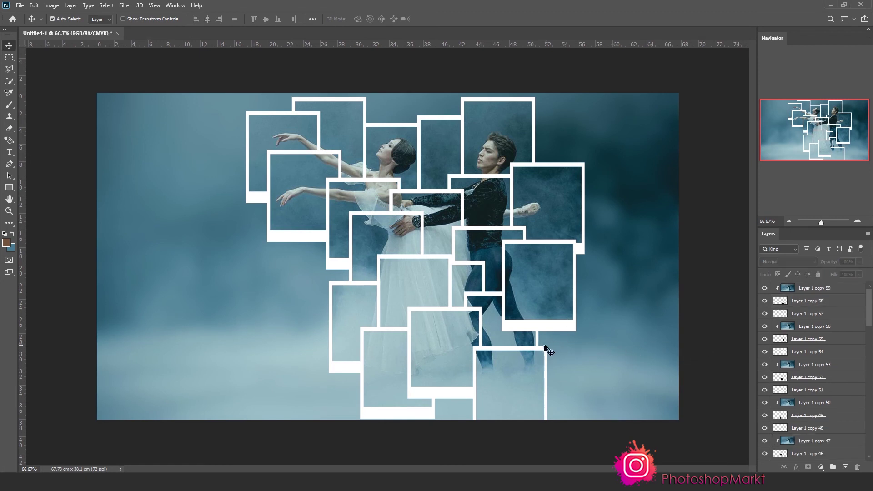
click(535, 351)
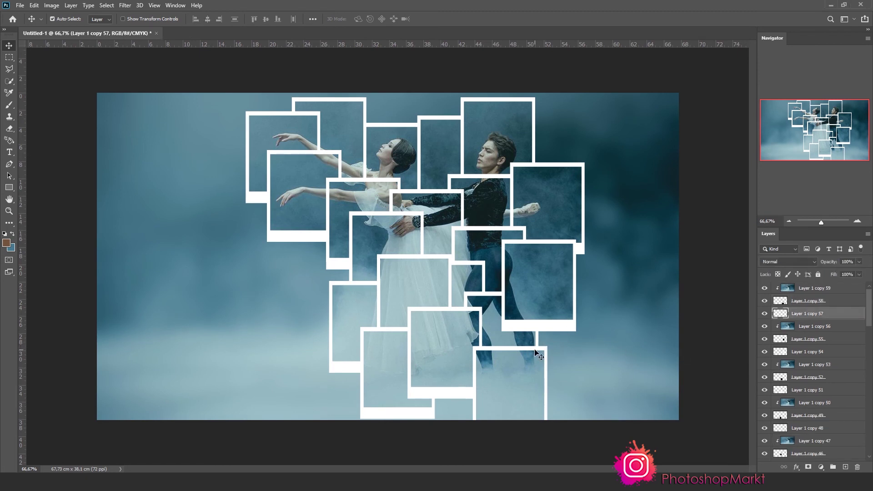
shift+click(797, 304)
key(ctrl+t)
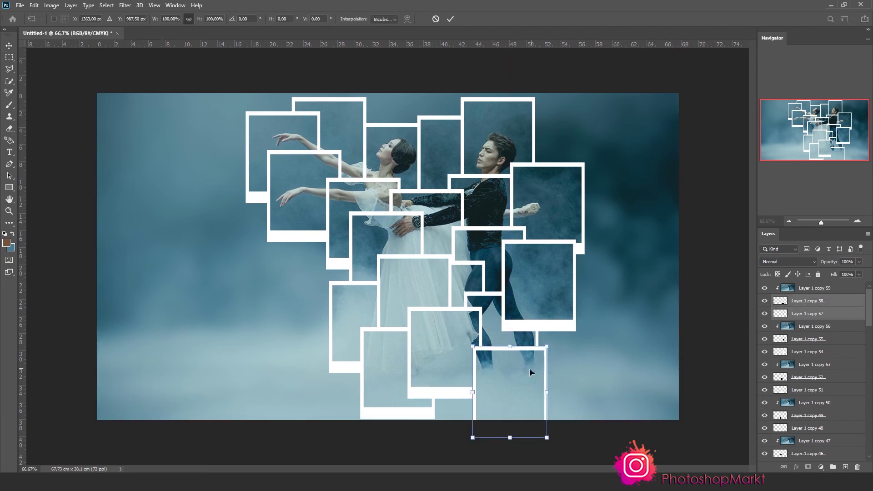
drag(530, 372, 531, 355)
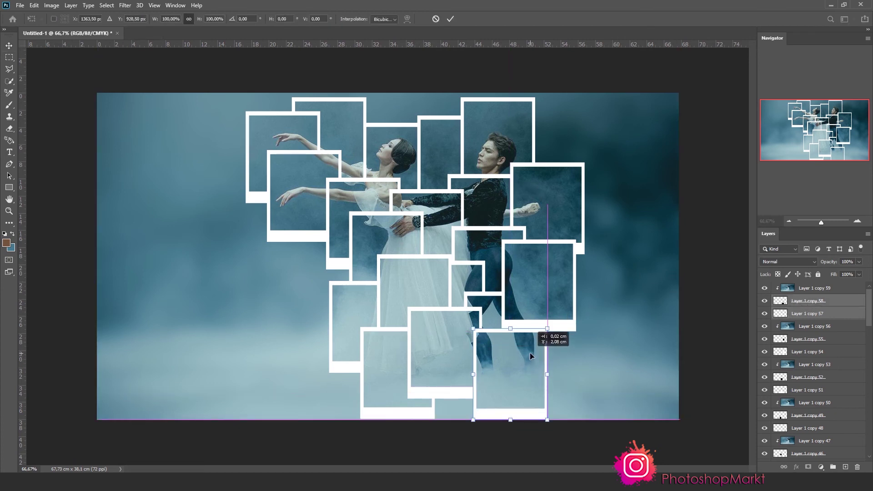
drag(531, 353, 532, 353)
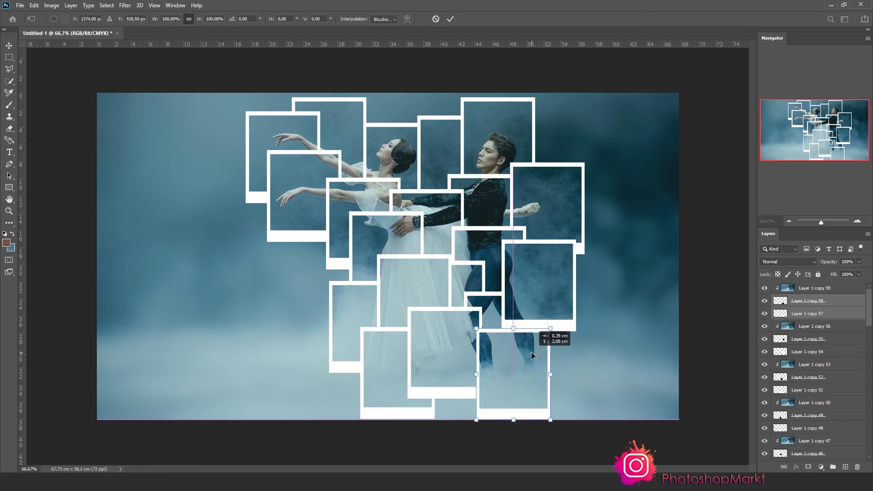
key(Return)
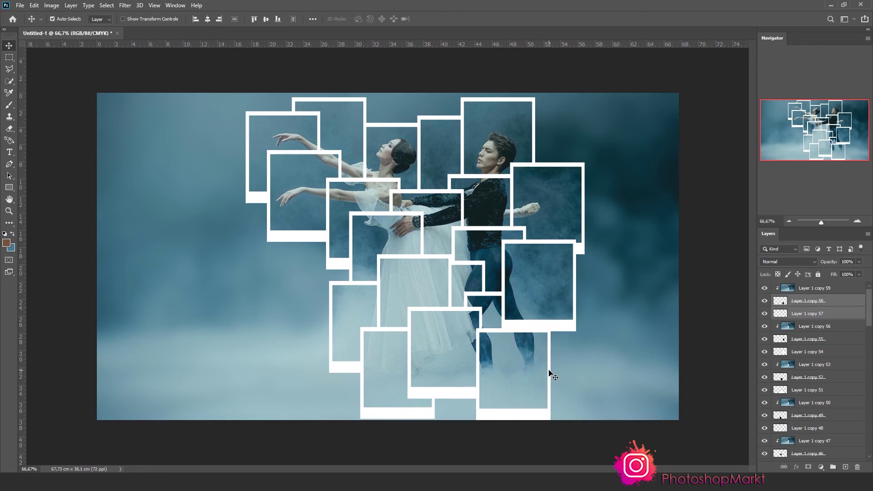
click(428, 416)
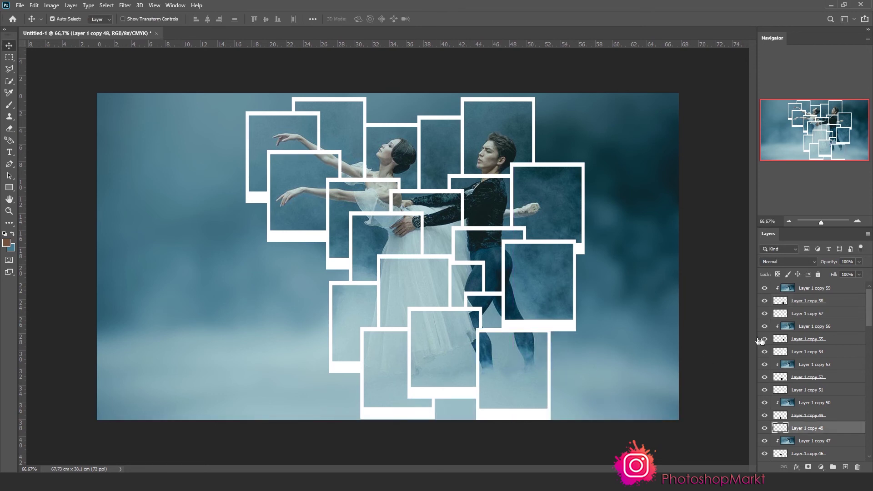
ctrl+click(808, 416)
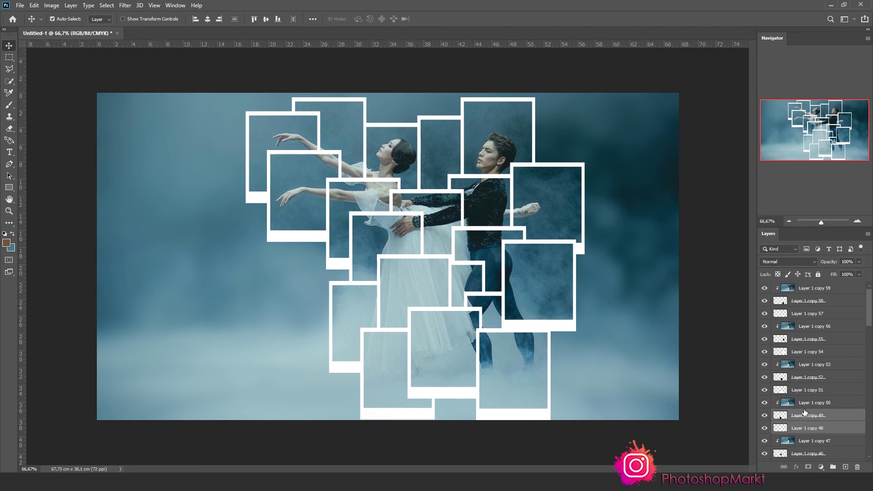
click(724, 378)
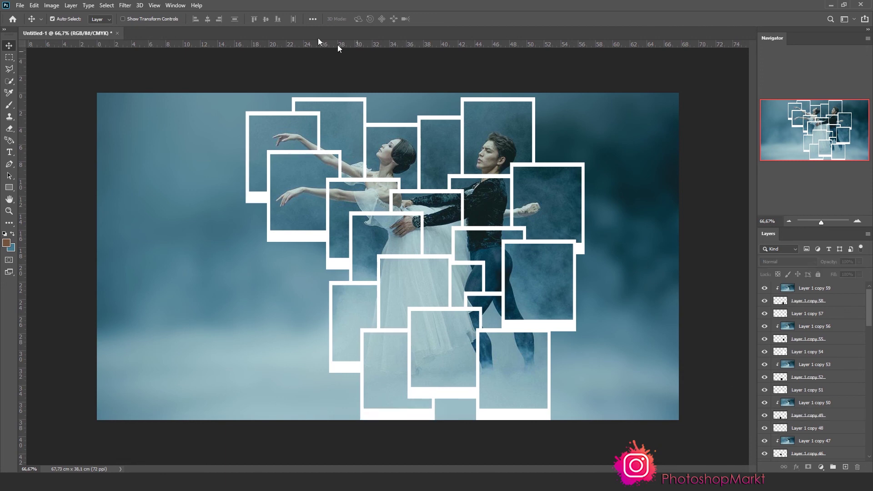
Step: Flatten the image into one Background layer and launch the Camera Raw Filter
click(88, 5)
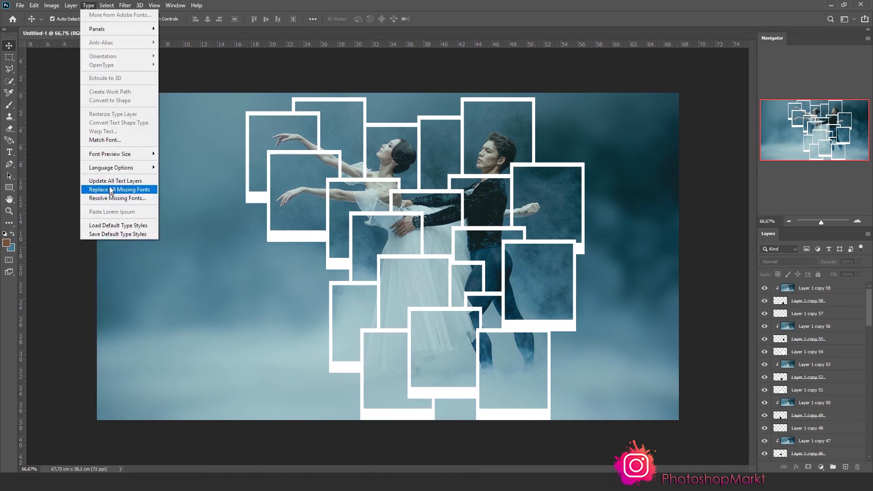
click(71, 6)
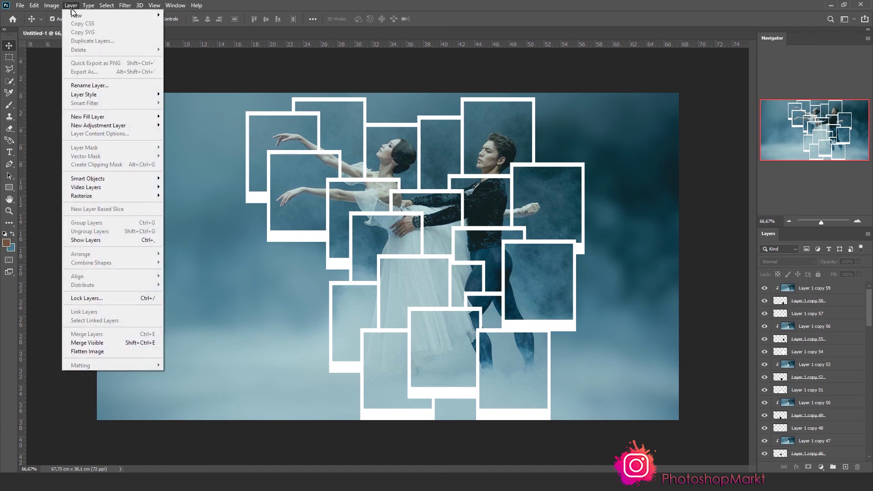
click(107, 352)
click(126, 6)
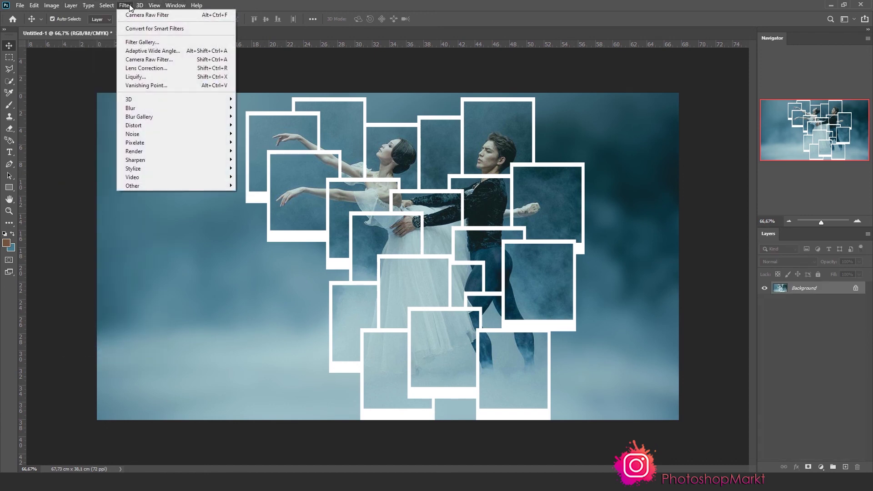
click(154, 61)
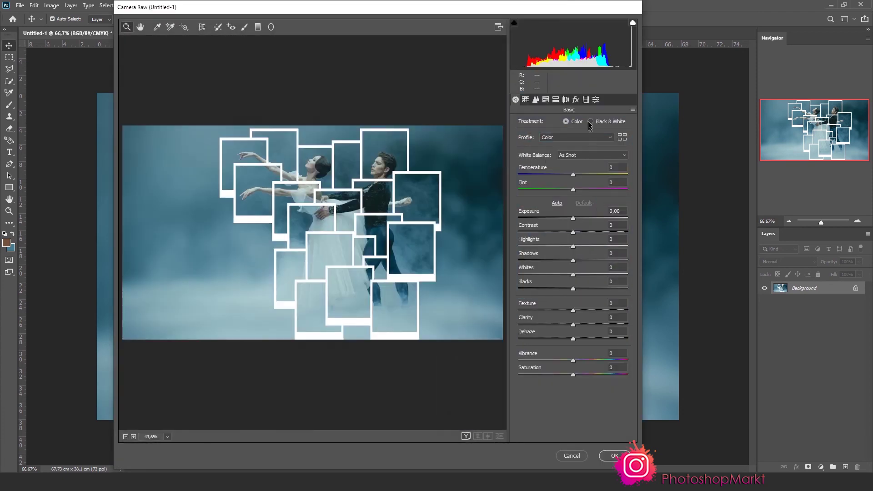
Step: Add a dark edge vignette with Vignetting Amount -78
click(575, 99)
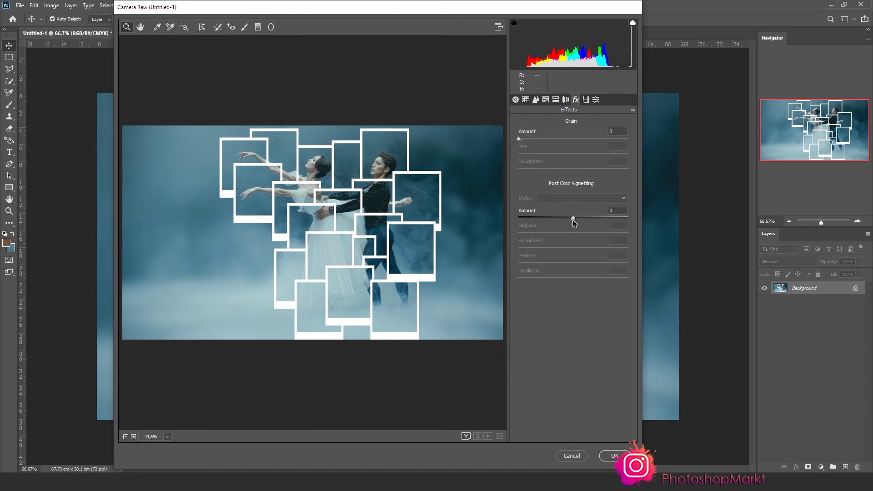
drag(573, 219, 534, 217)
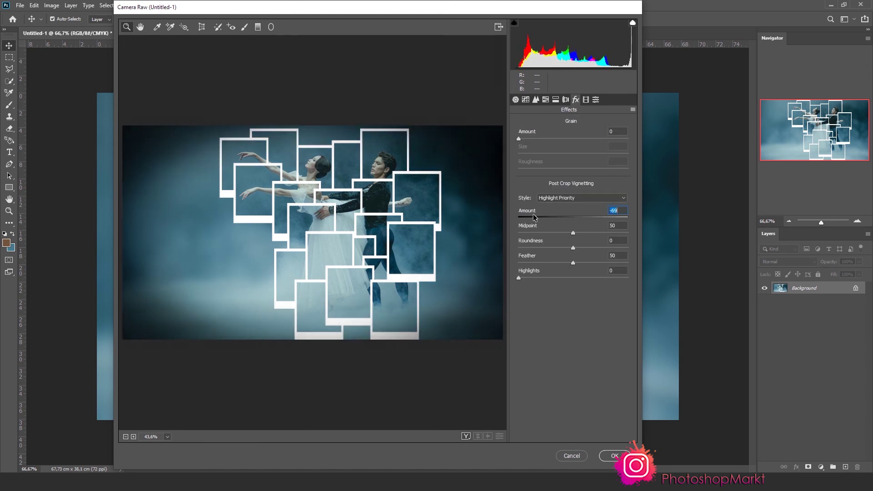
drag(535, 216, 530, 205)
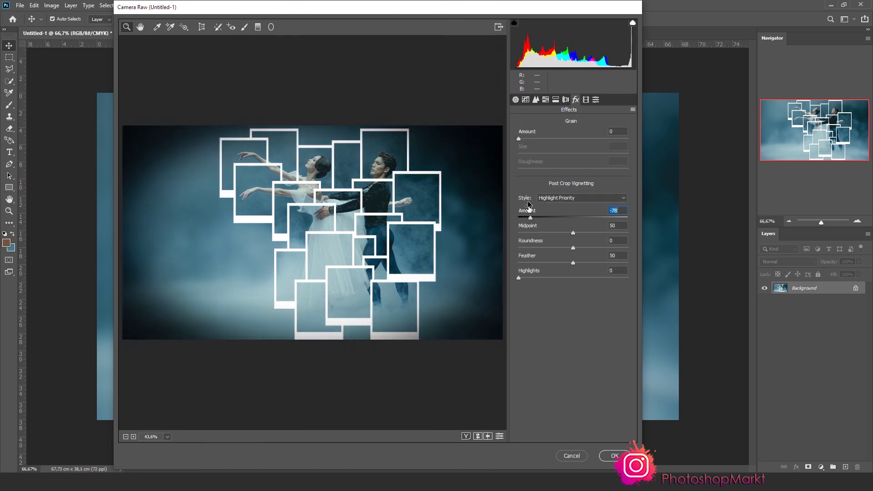
Step: Set Exposure +0,10, Contrast +21, Dehaze +8, Texture +16 and apply the Camera Raw edits
click(515, 99)
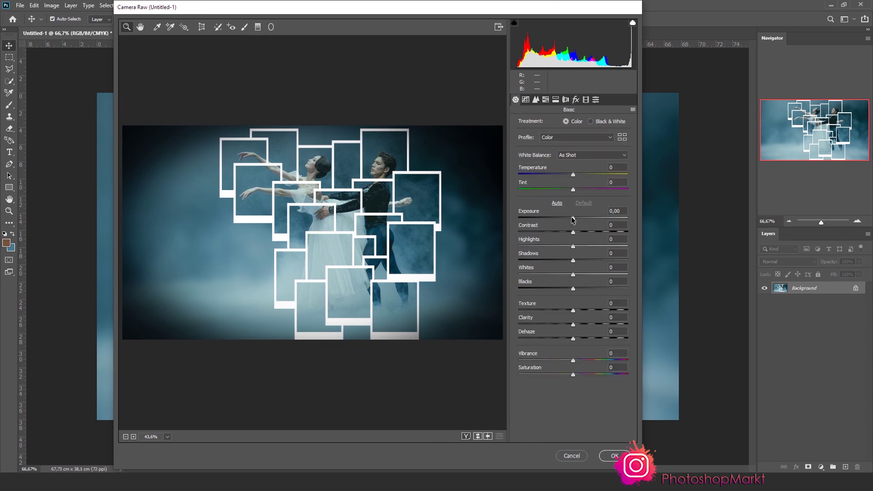
drag(573, 220, 583, 232)
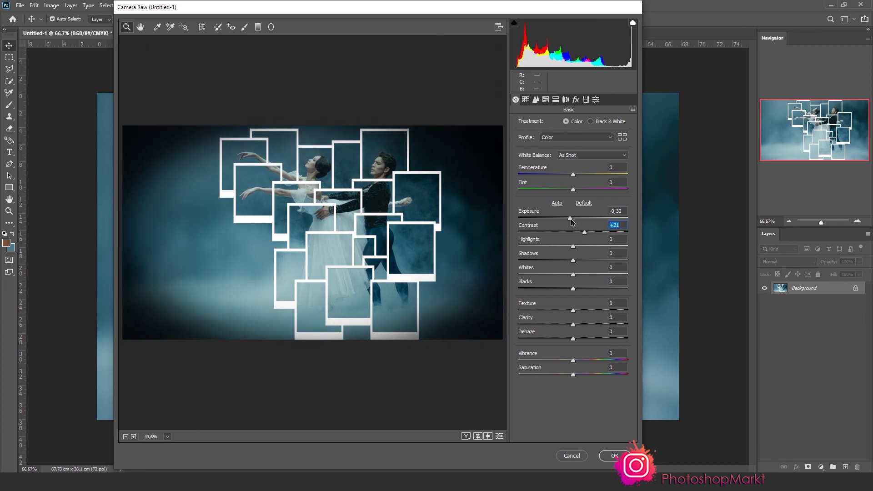
drag(572, 220, 575, 219)
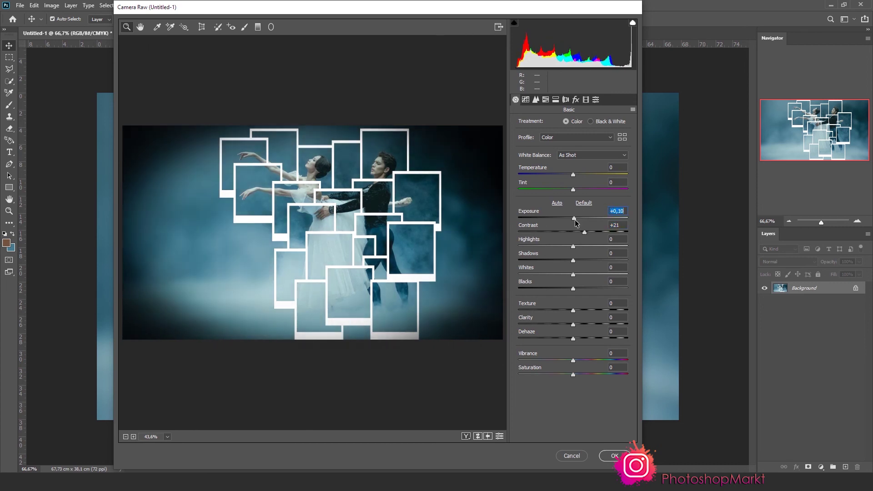
drag(575, 340, 582, 324)
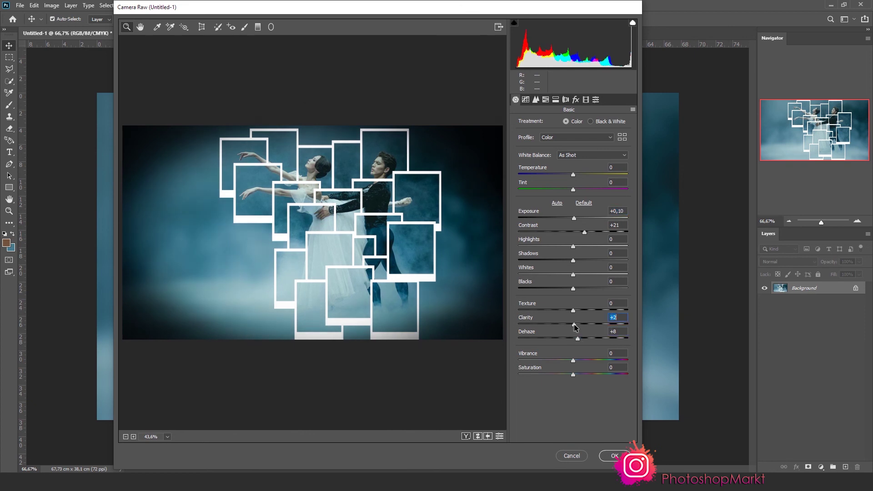
double_click(582, 324)
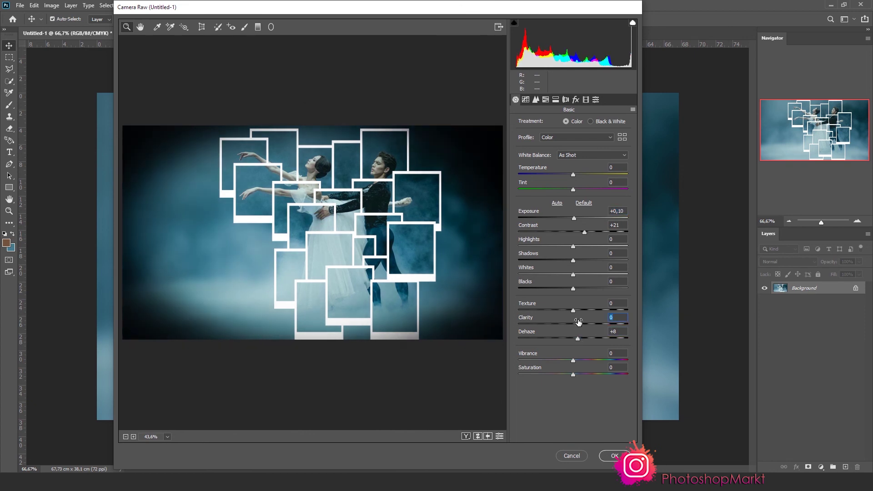
drag(574, 311, 583, 311)
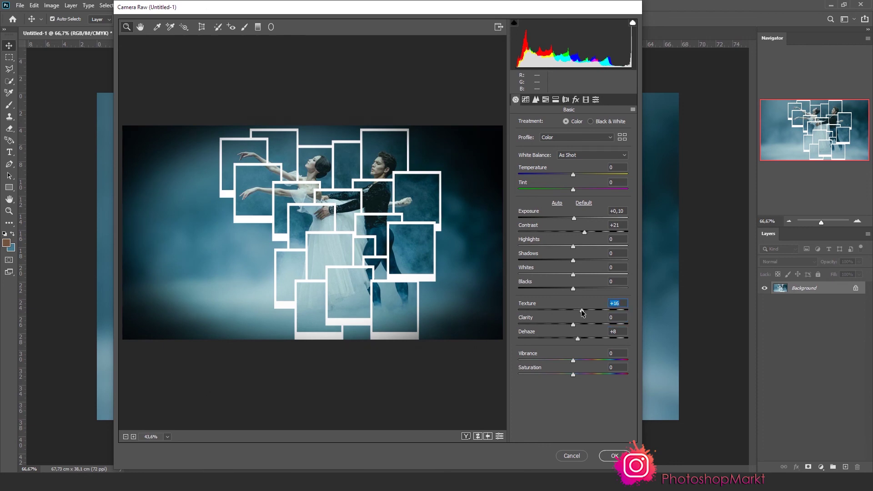
click(614, 456)
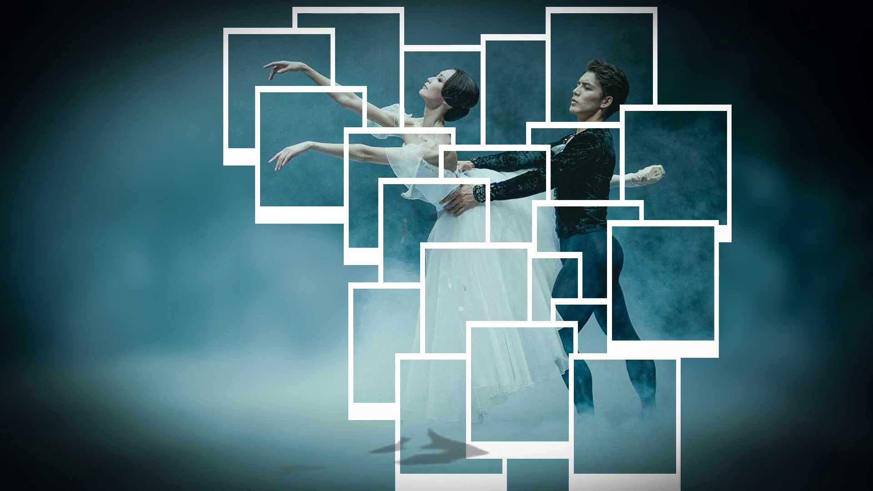